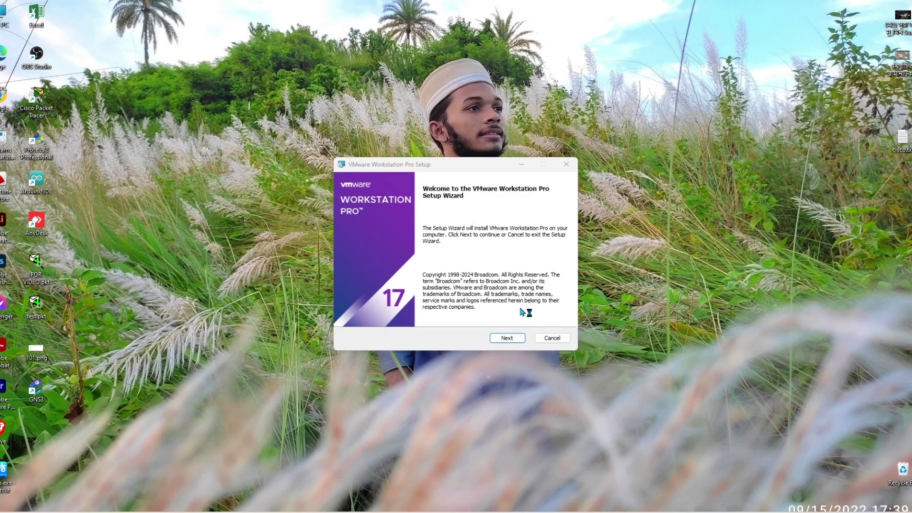
Begin the VMware Workstation Pro setup and accept the terms in the License Agreement
left_click(512, 339)
scroll(456, 290, "down", 12)
left_click(449, 316)
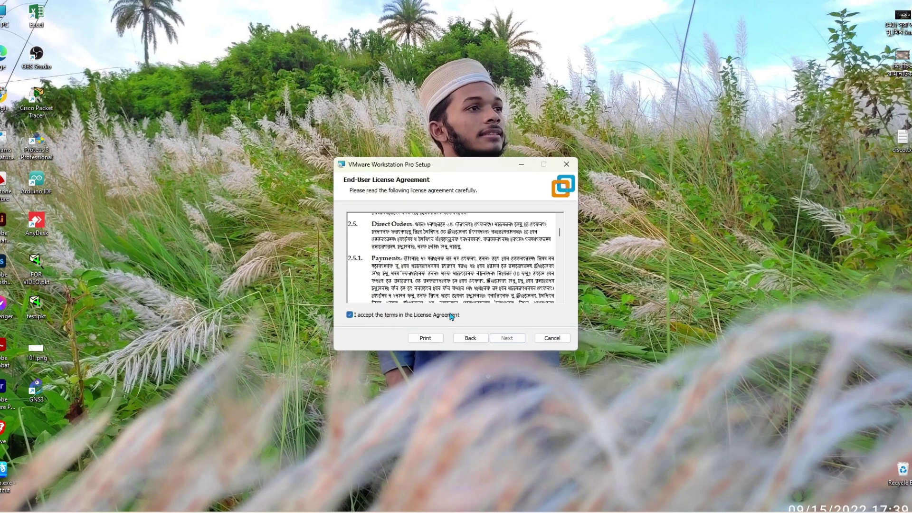
left_click(507, 337)
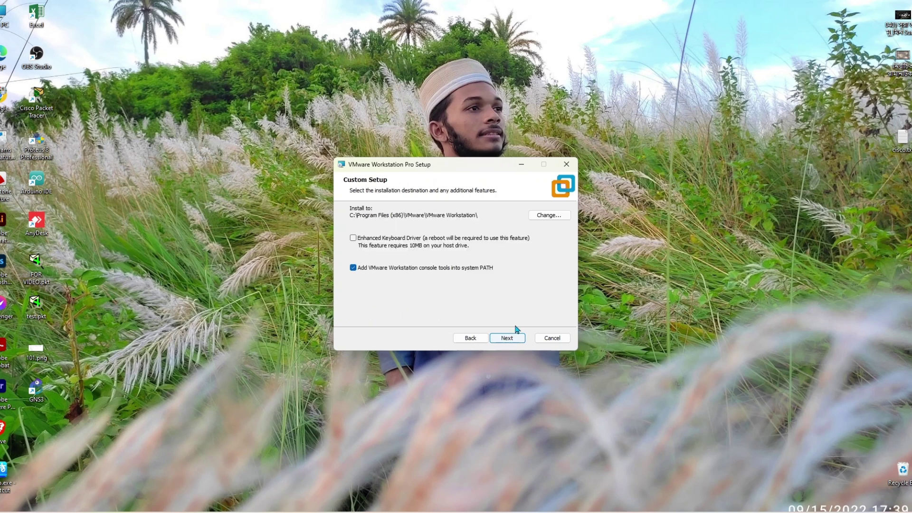
Install with the default custom setup, user experience settings and Desktop and Start Menu shortcuts, then finish the setup without entering a license
left_click(518, 340)
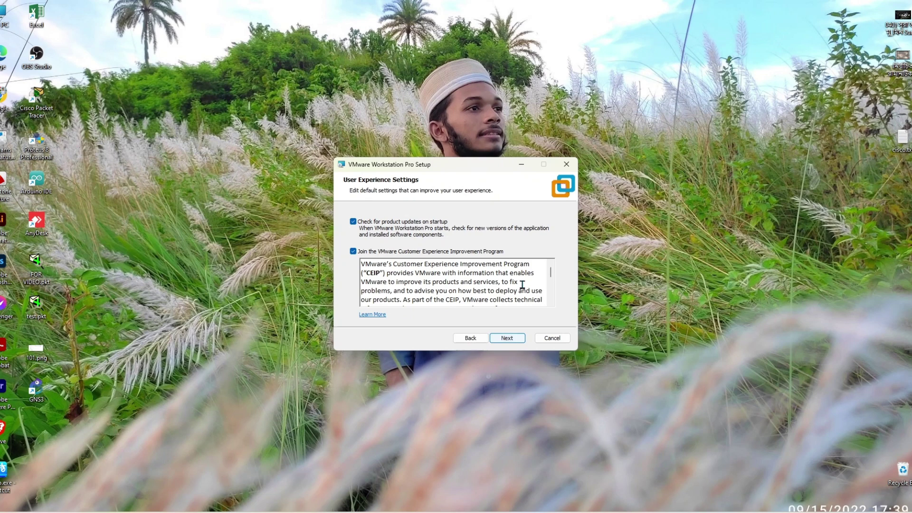
scroll(521, 285, "down", 5)
left_click(516, 339)
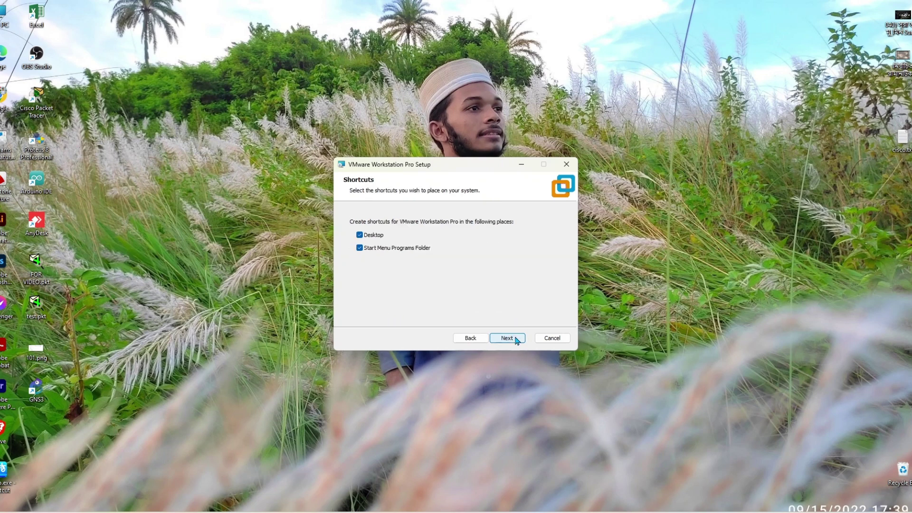
left_click(517, 339)
left_click(518, 340)
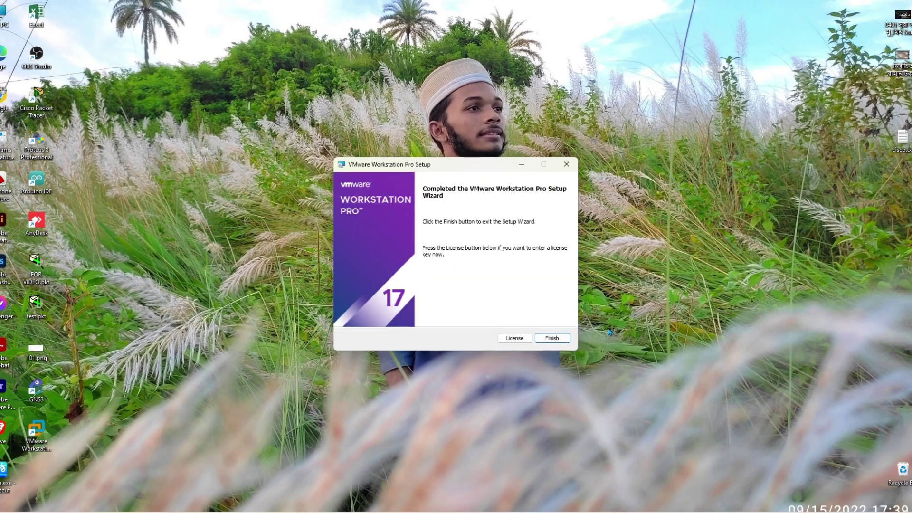
left_click(552, 338)
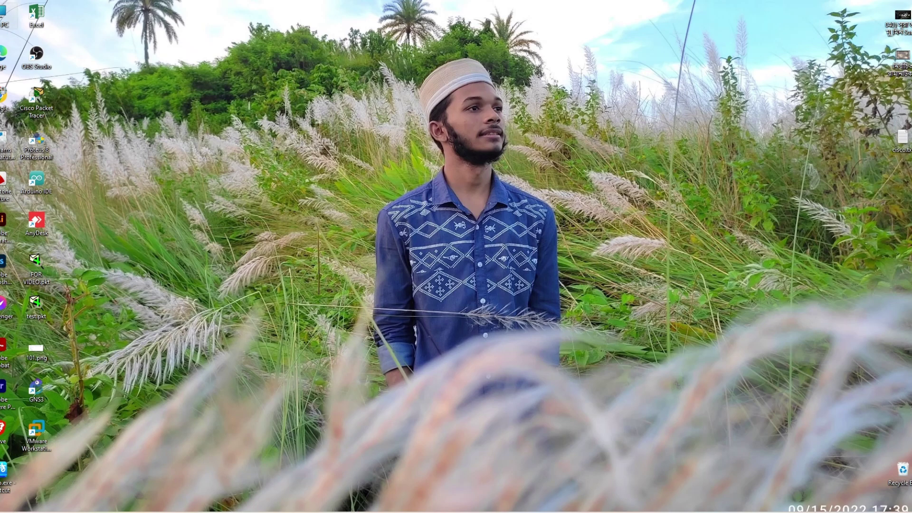
Launch VMware Workstation Pro and choose to use VMware Workstation 17 for Personal Use
key("super")
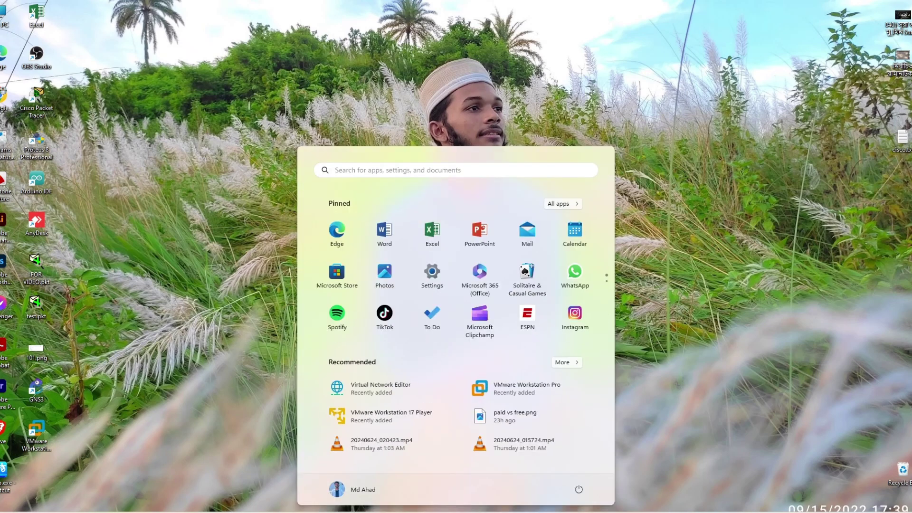
type("vm")
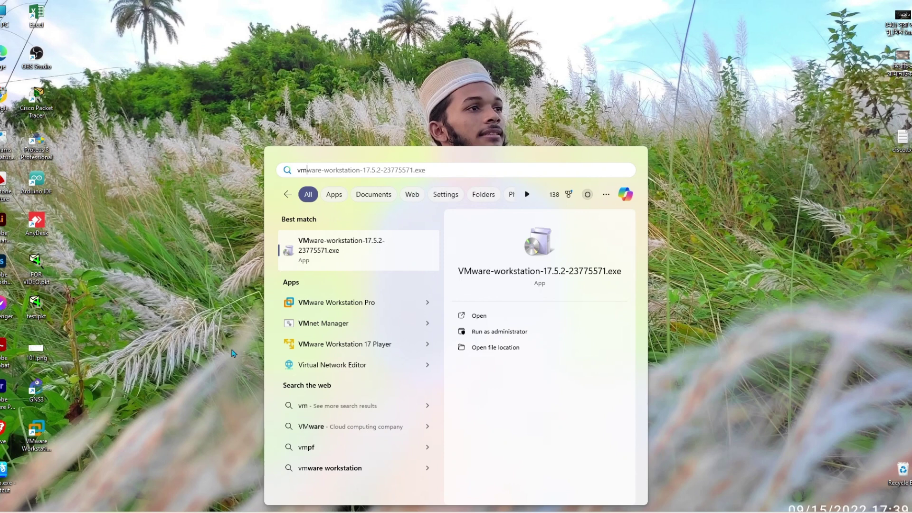
left_click(339, 312)
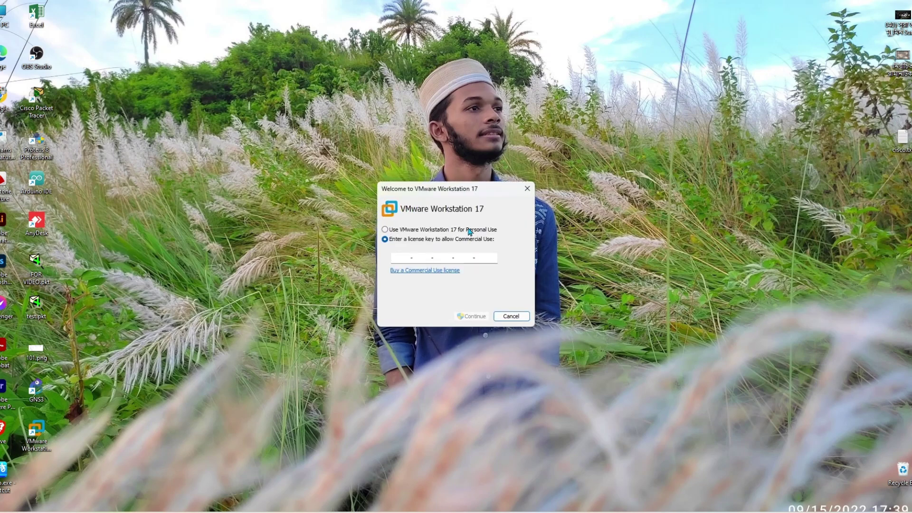
left_click(472, 231)
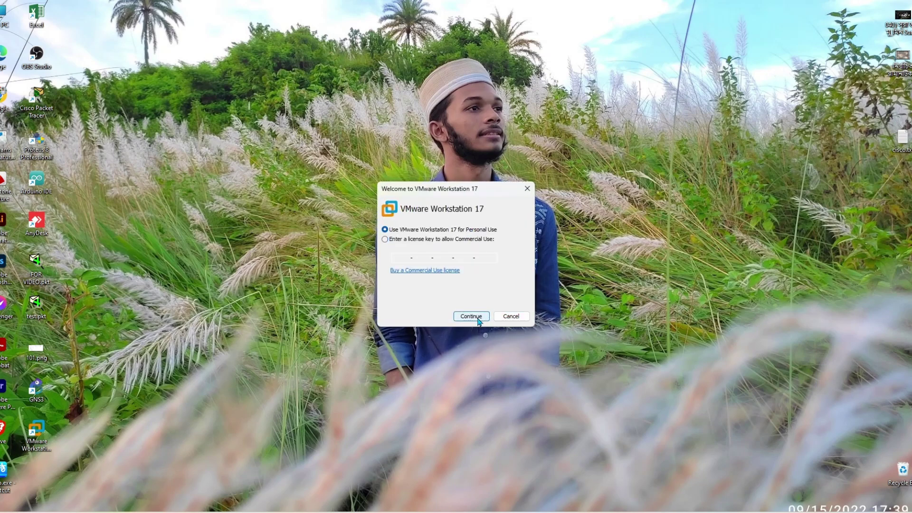
left_click(476, 318)
left_click(471, 316)
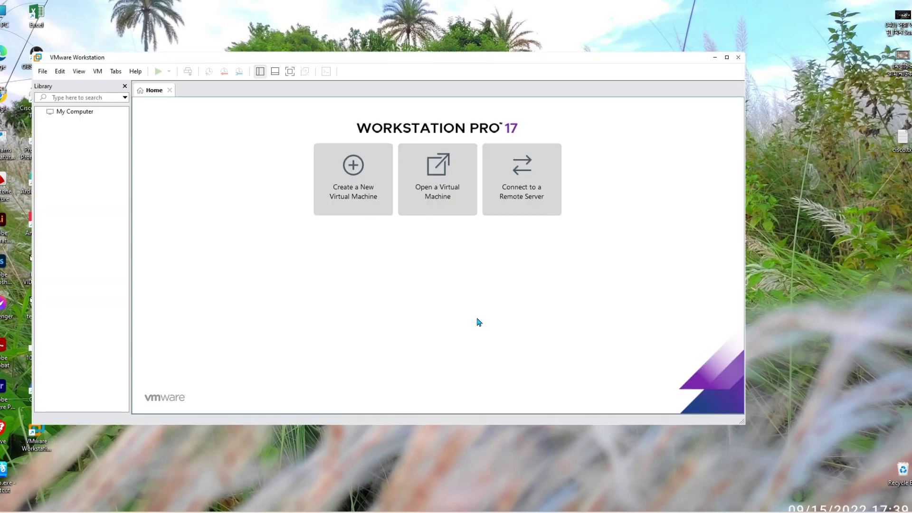
Start creating a new virtual machine with the Typical (recommended) configuration
left_click(368, 199)
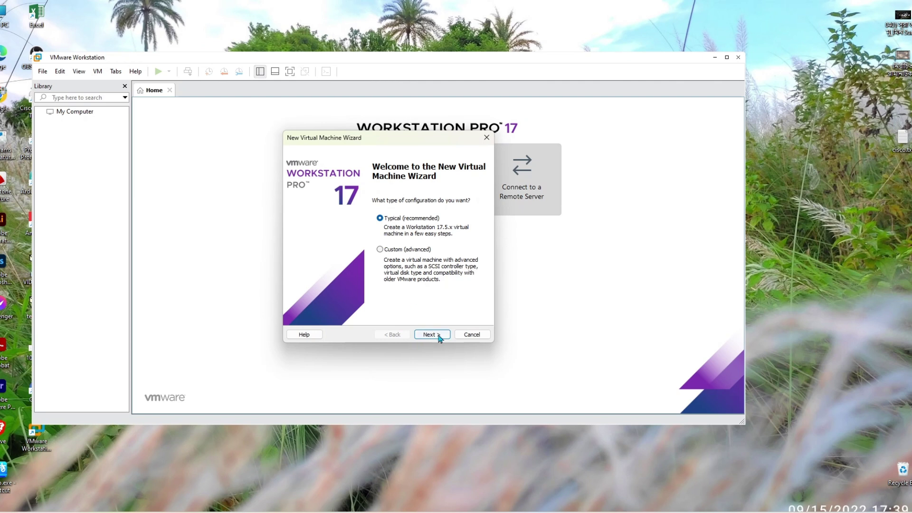
left_click(438, 335)
left_click(396, 334)
left_click(437, 335)
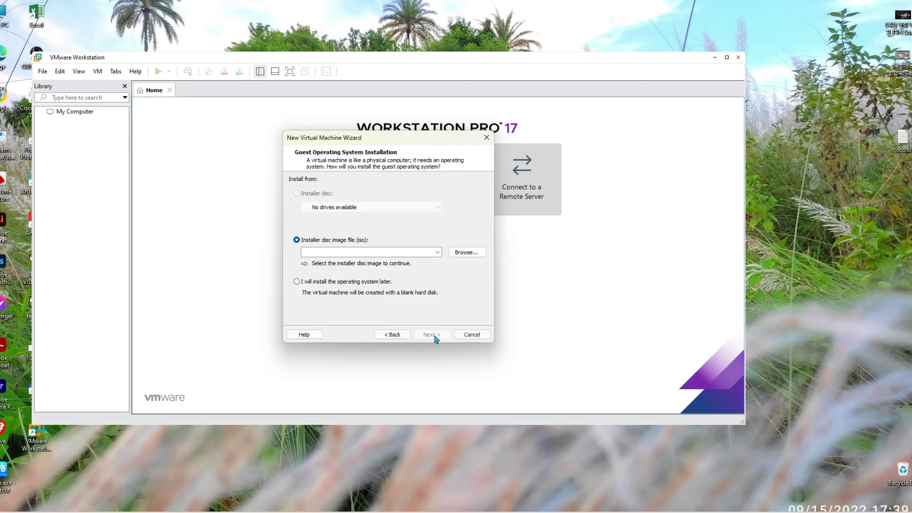
Use mikrotik-7.13beta1.iso from the Downloads folder as the installer disc image
left_click(468, 255)
left_click(328, 259)
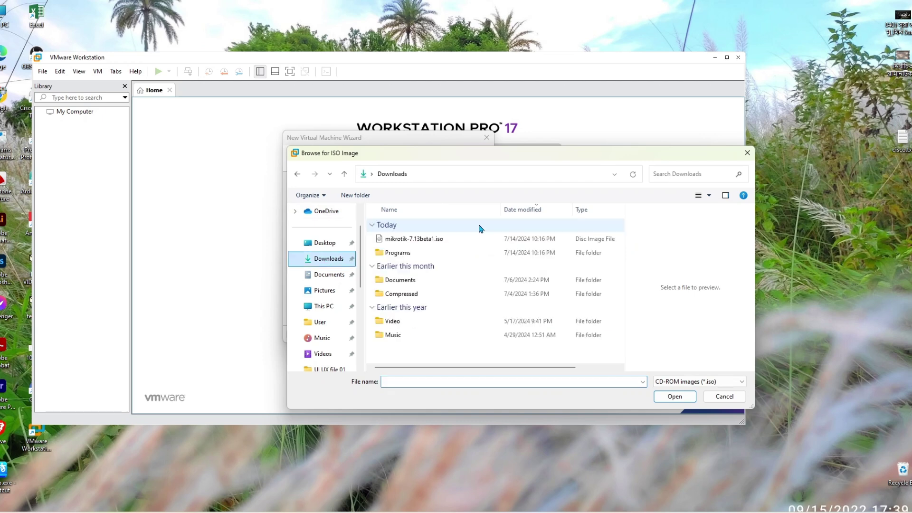
left_click(446, 239)
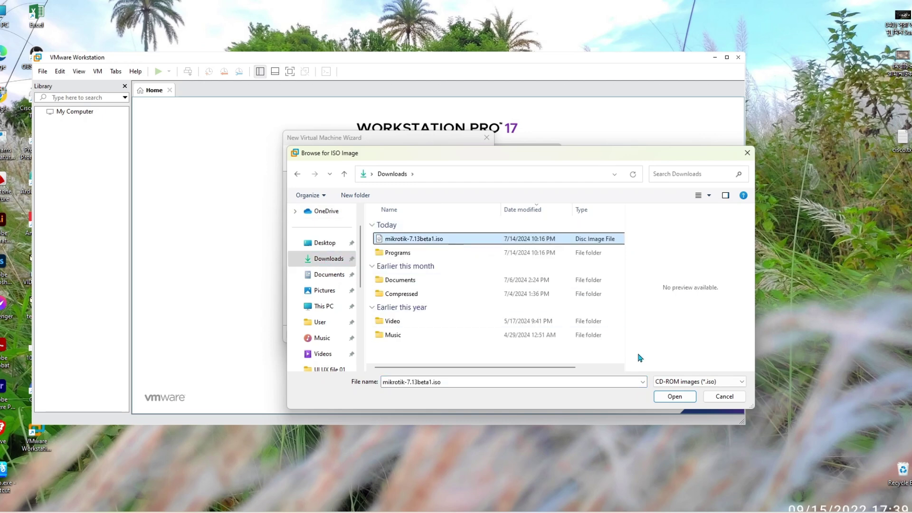
left_click(674, 396)
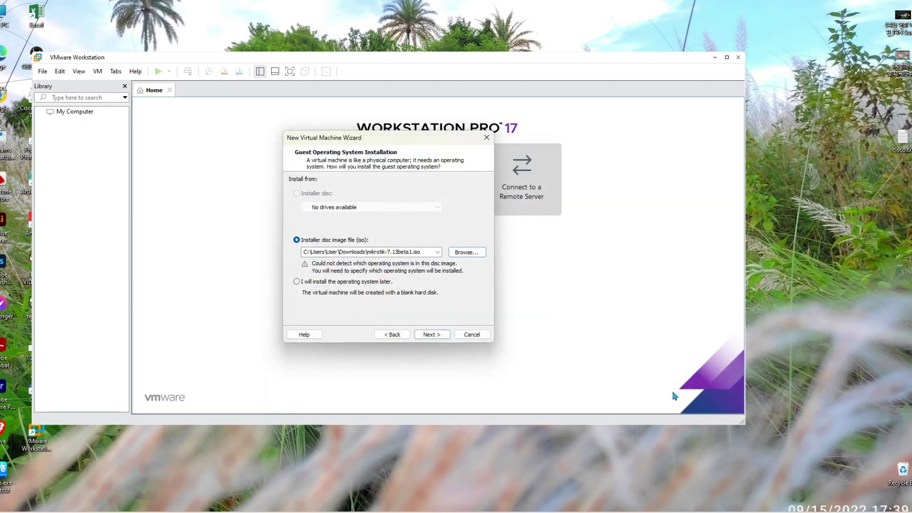
left_click(438, 335)
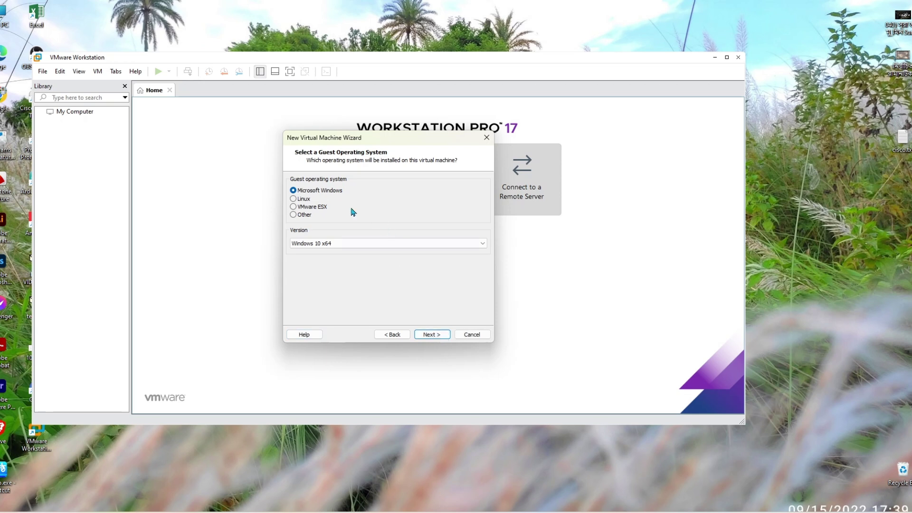
Set the guest operating system to Other with the version Other
left_click(307, 214)
left_click(426, 244)
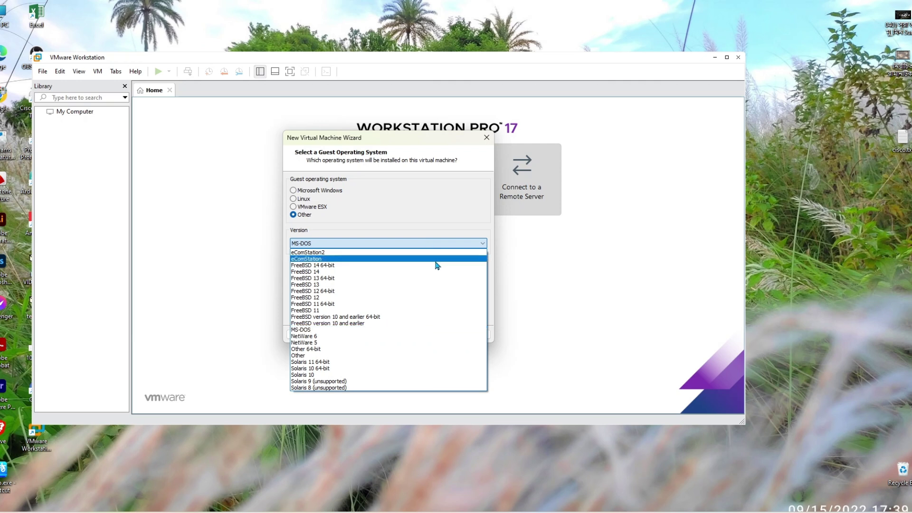
left_click(457, 356)
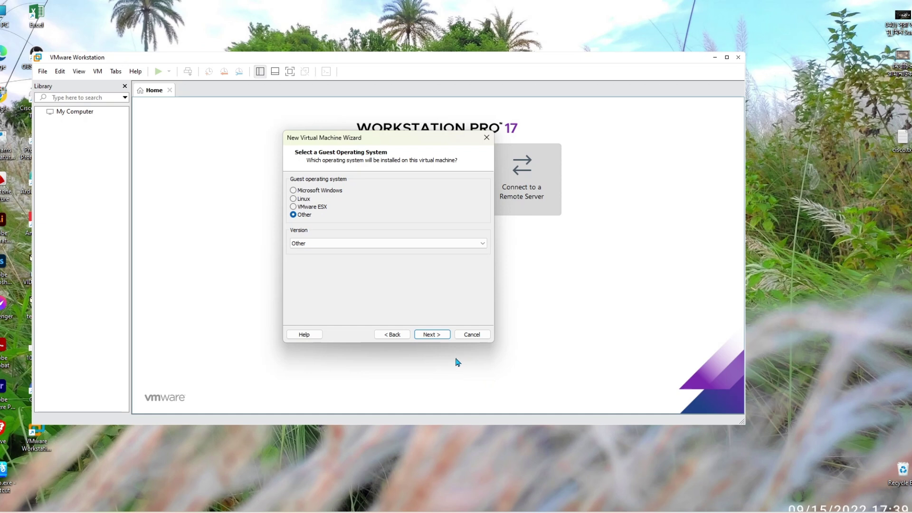
left_click(432, 335)
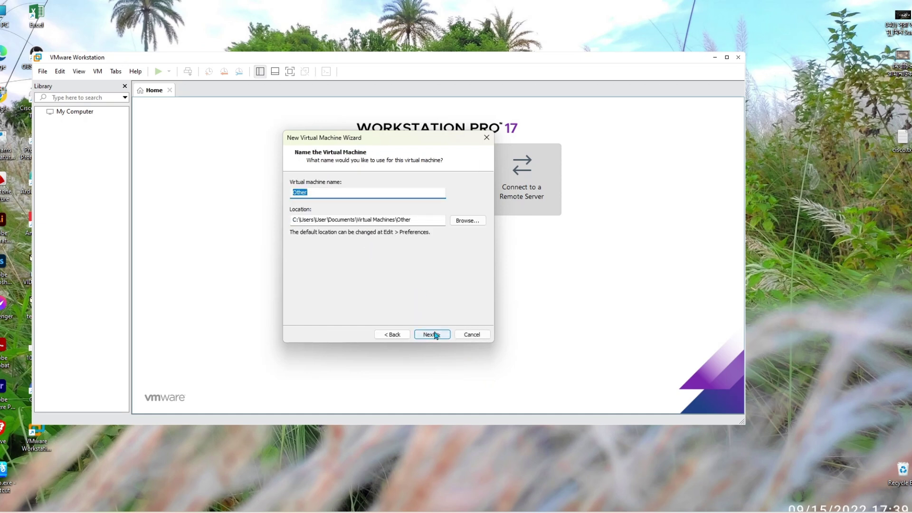
Name the virtual machine MikroTiK
key("BackSpace")
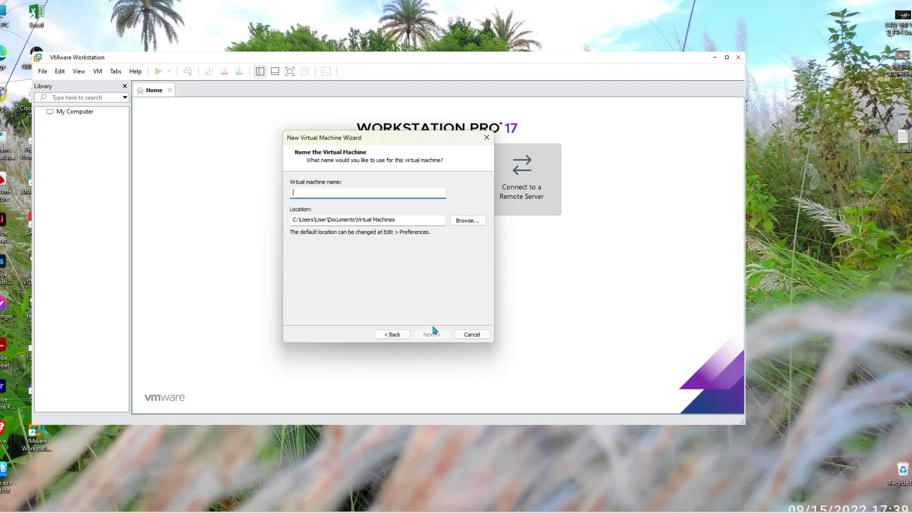
type("MikroTiK")
left_click(433, 335)
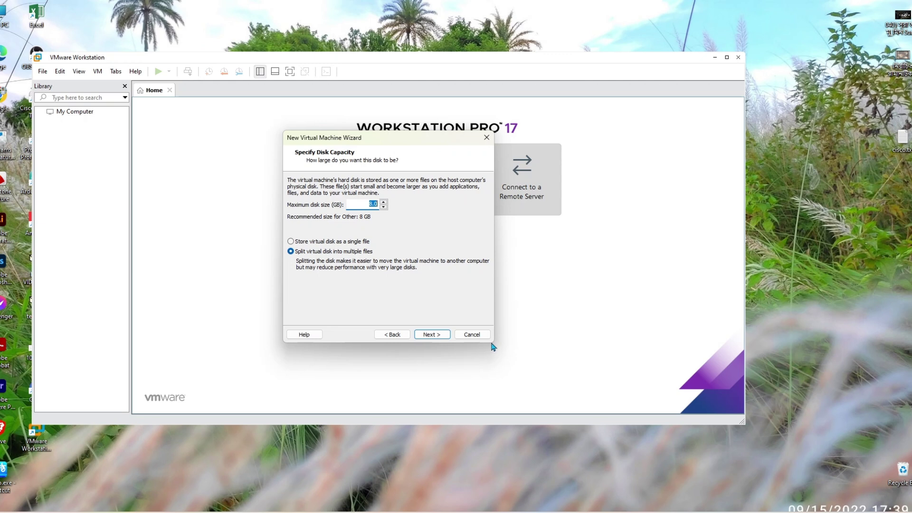
Return to the naming page and make a new folder in Documents, entering the name Virtual Matchine, as the virtual machine's location
left_click(392, 335)
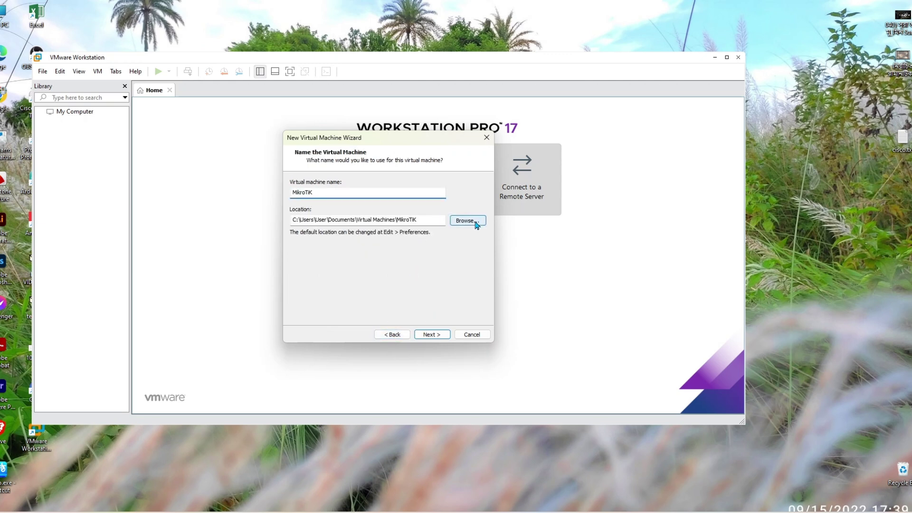
left_click(466, 221)
scroll(441, 285, "down", 2)
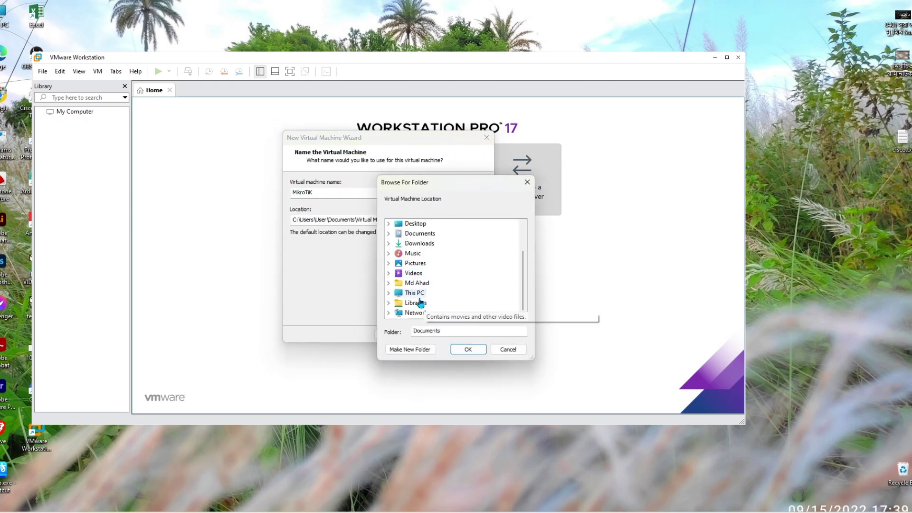
scroll(406, 276, "up", 2)
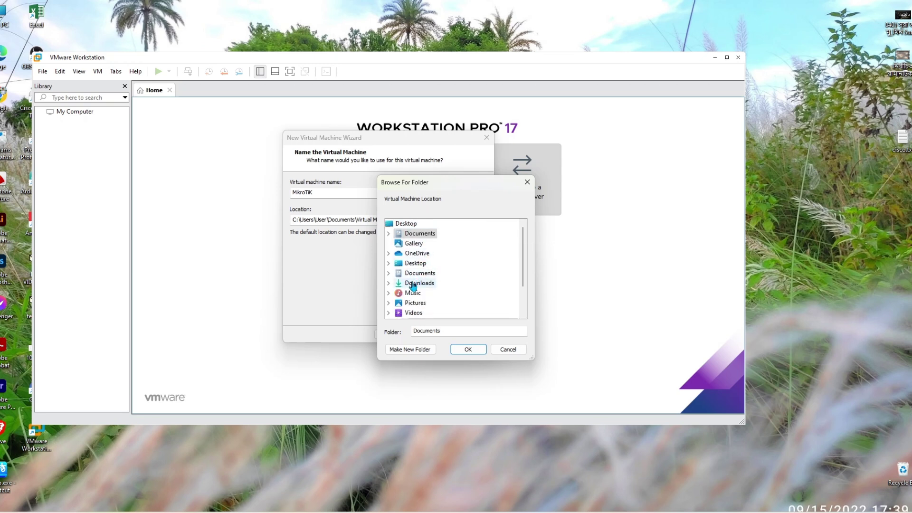
scroll(414, 284, "down", 1)
left_click(388, 301)
scroll(457, 282, "down", 1)
left_click(398, 283)
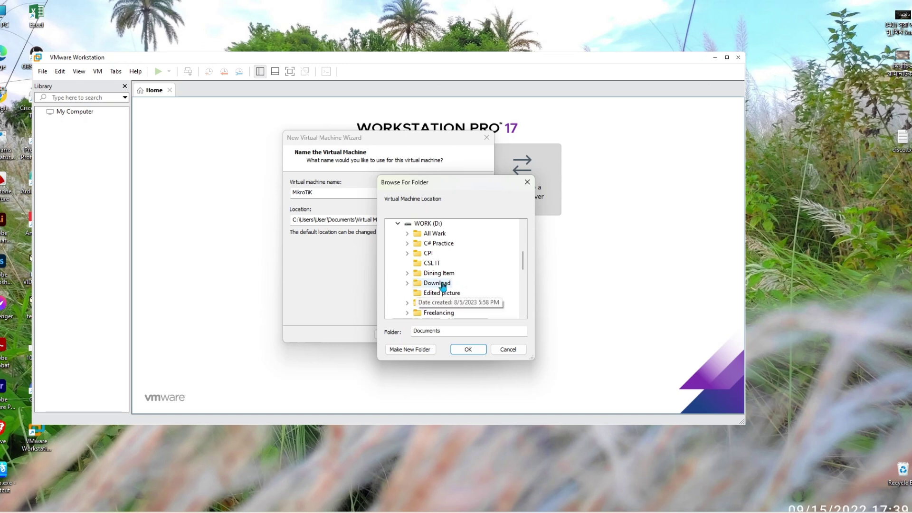
left_click(413, 351)
key("BackSpace")
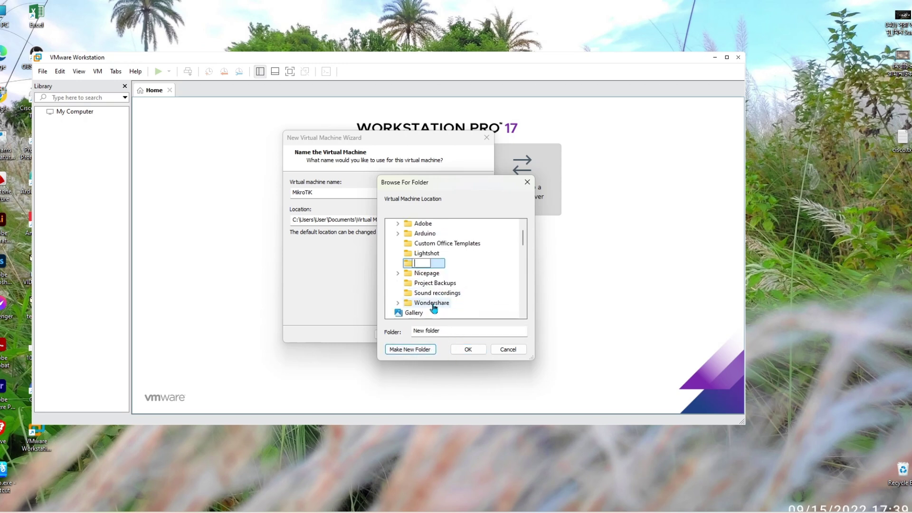
type("Virtual Matchine")
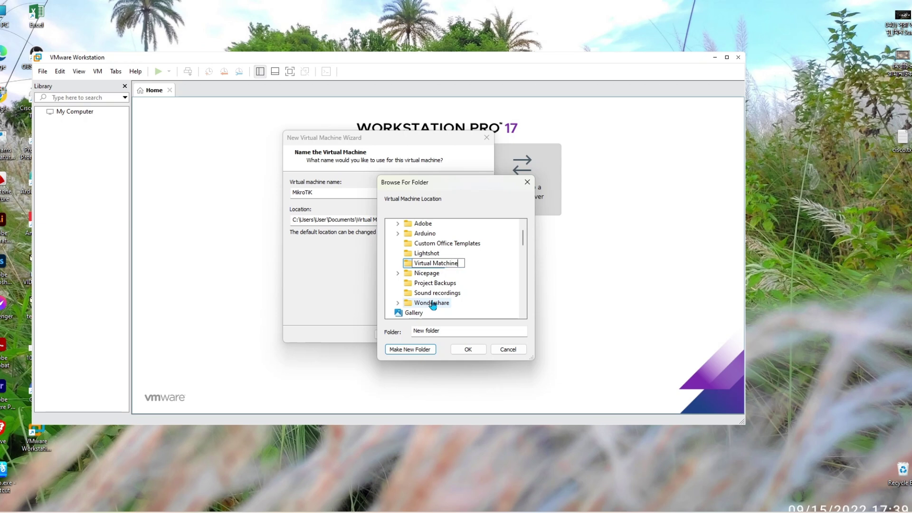
left_click(467, 349)
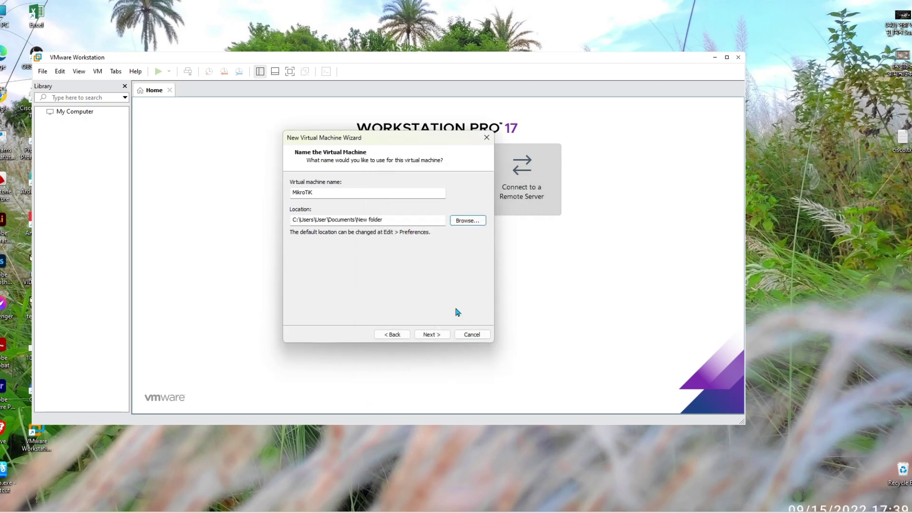
Set the maximum disk size to 16 GB split into multiple files, and customize the hardware with 4096 MB of memory
left_click(441, 338)
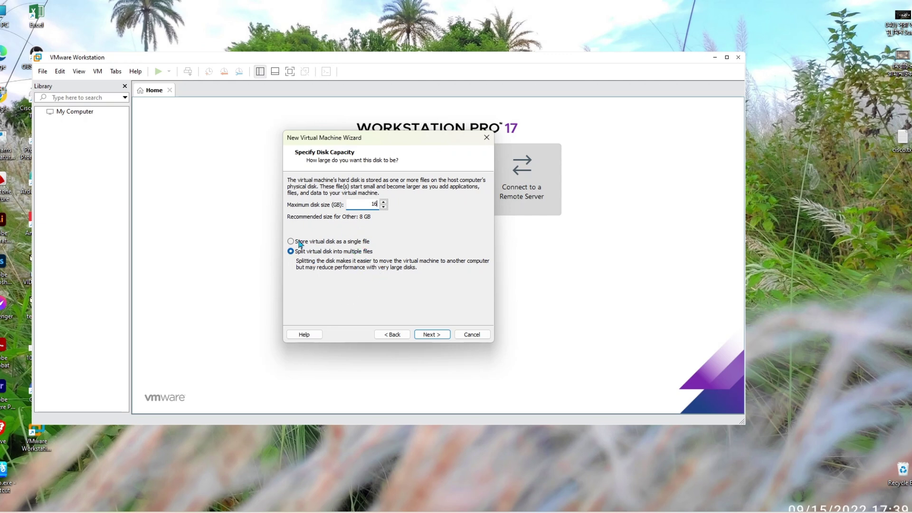
left_click(438, 336)
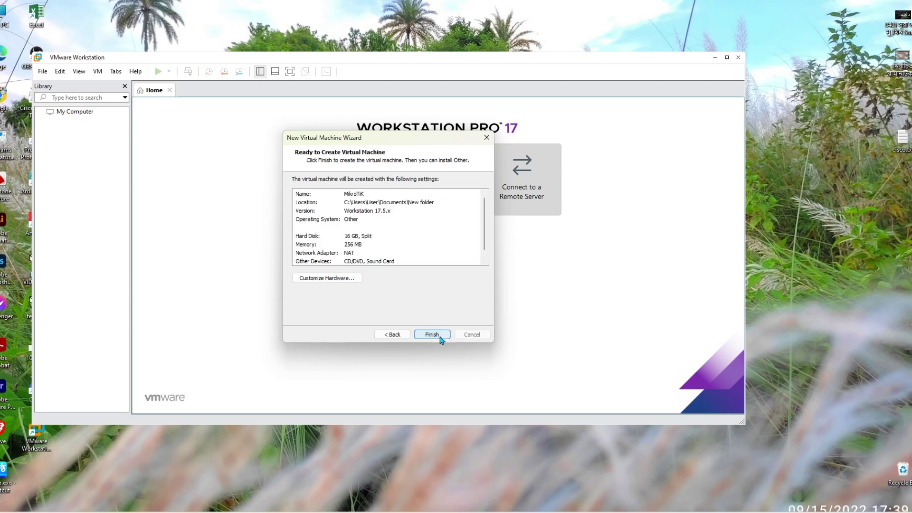
left_click(322, 280)
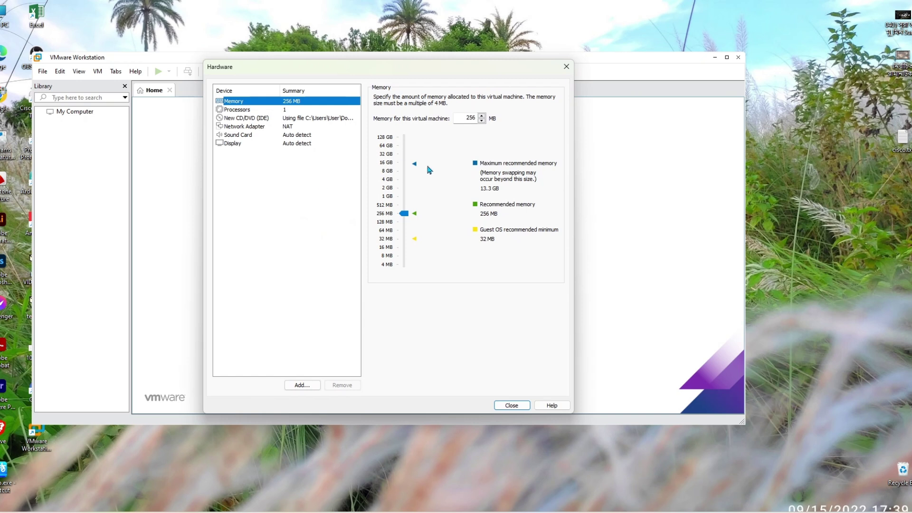
left_click_drag(406, 214, 407, 182)
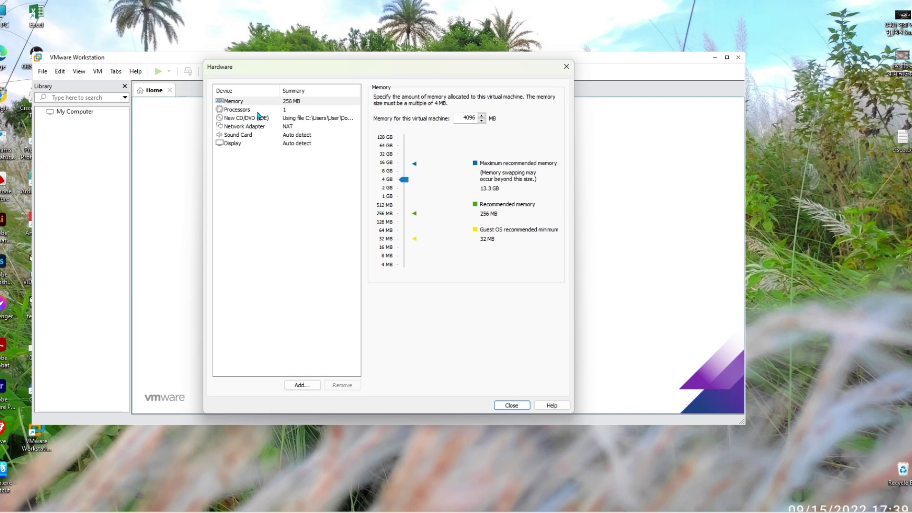
Set the virtual machine to 1 processor with 4 cores per processor
left_click(258, 110)
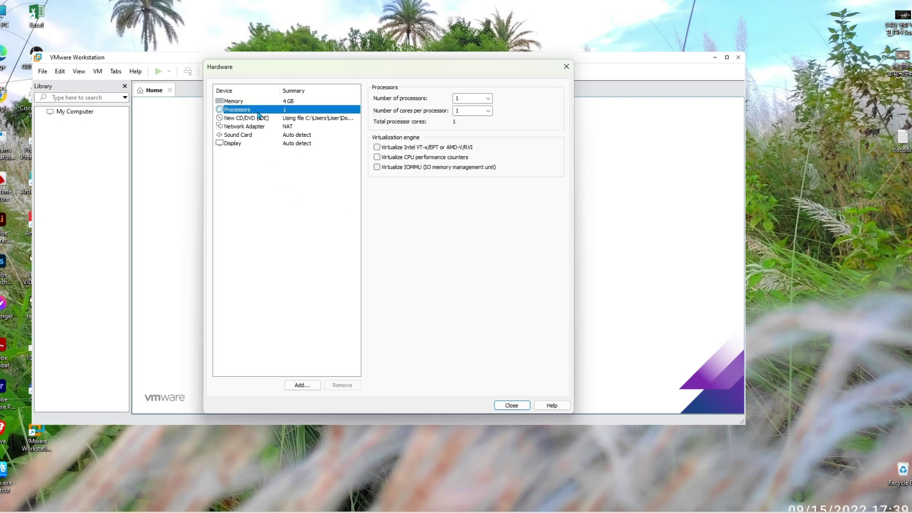
left_click(487, 98)
left_click(481, 124)
left_click(488, 99)
left_click(477, 107)
left_click(488, 111)
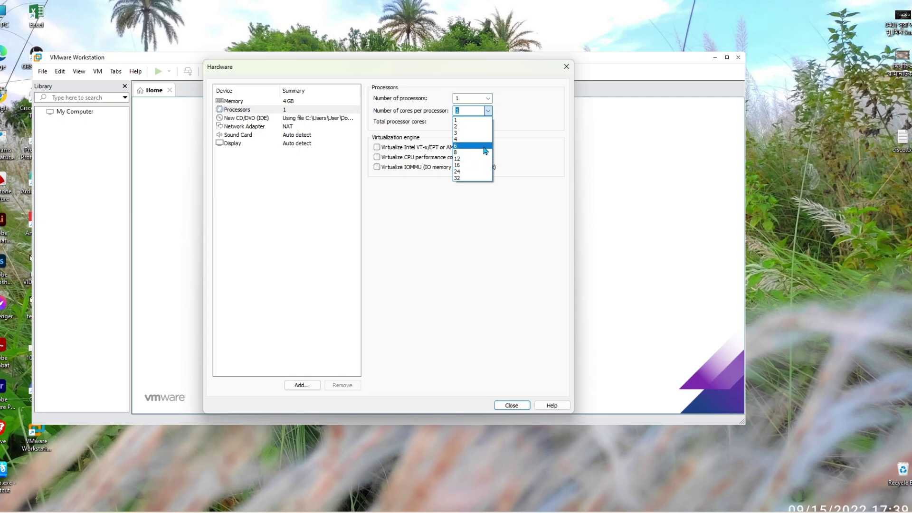
left_click(483, 141)
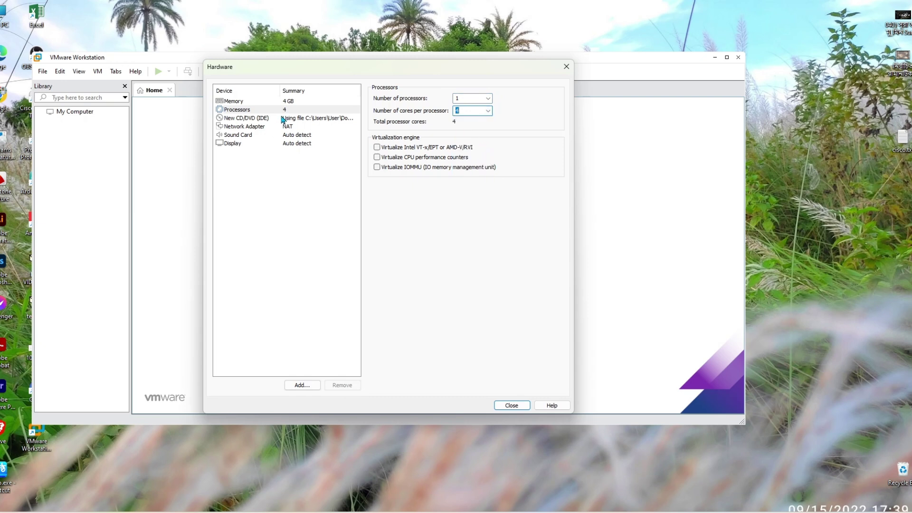
left_click(308, 121)
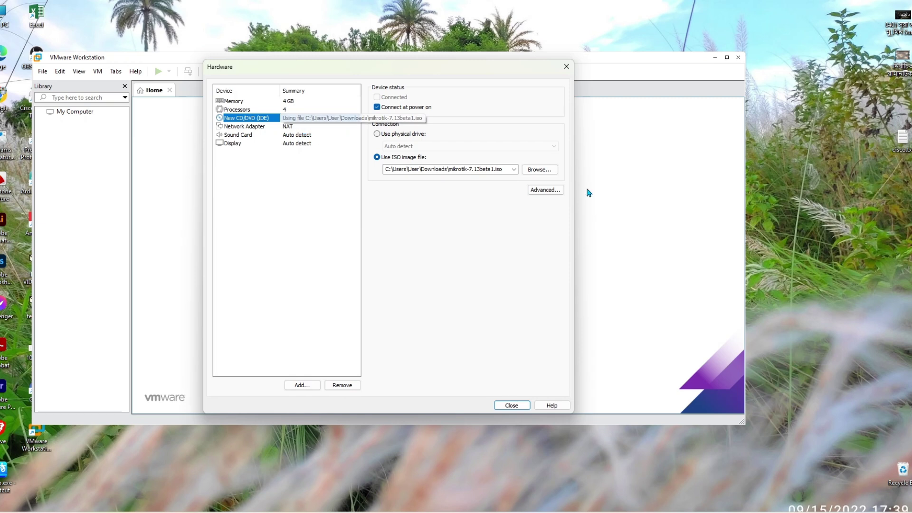
left_click(307, 127)
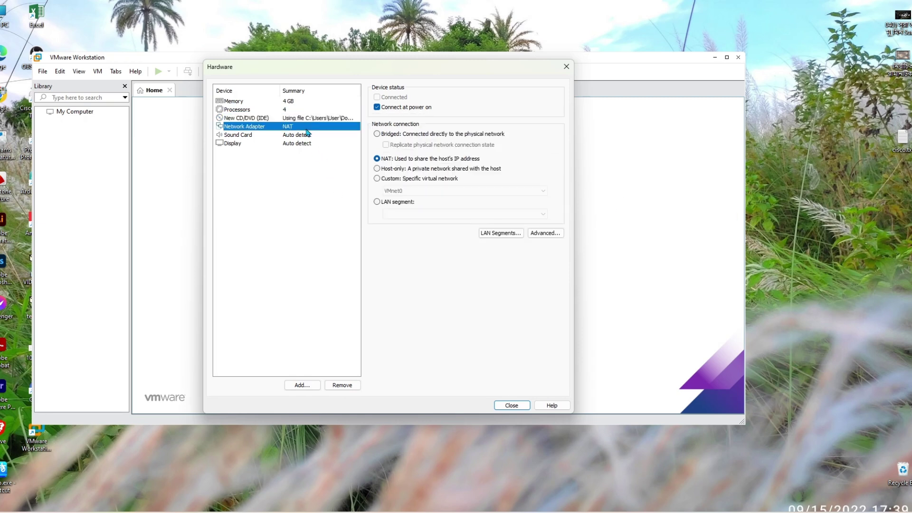
left_click(302, 385)
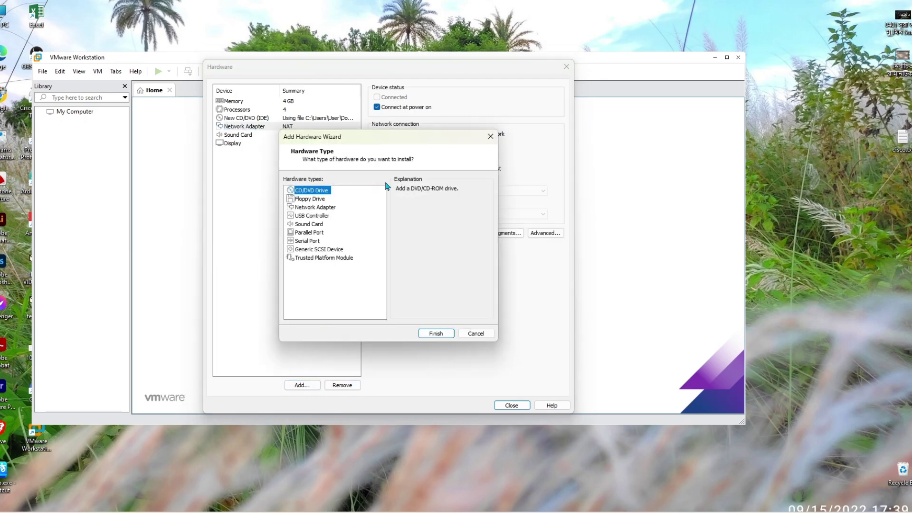
left_click(490, 137)
left_click(295, 119)
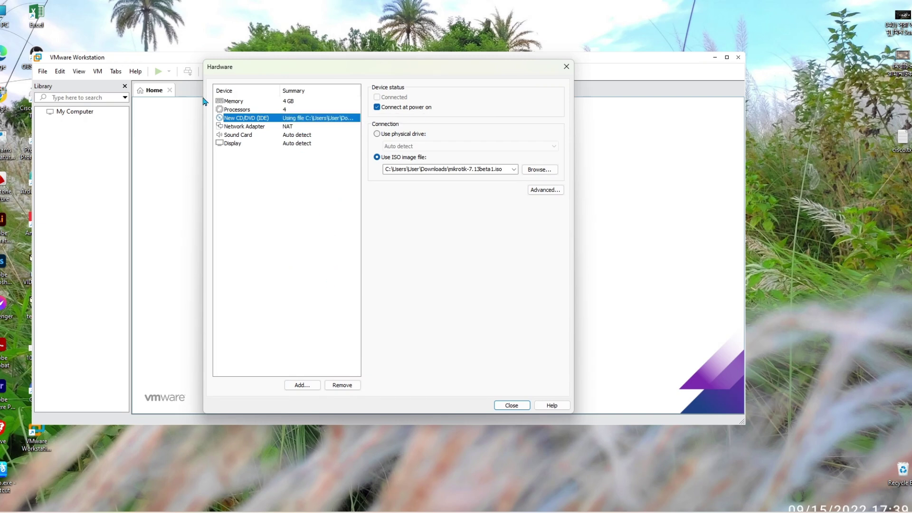
Add three more network adapters to the virtual machine's hardware, keeping the default NAT connection
left_click(281, 127)
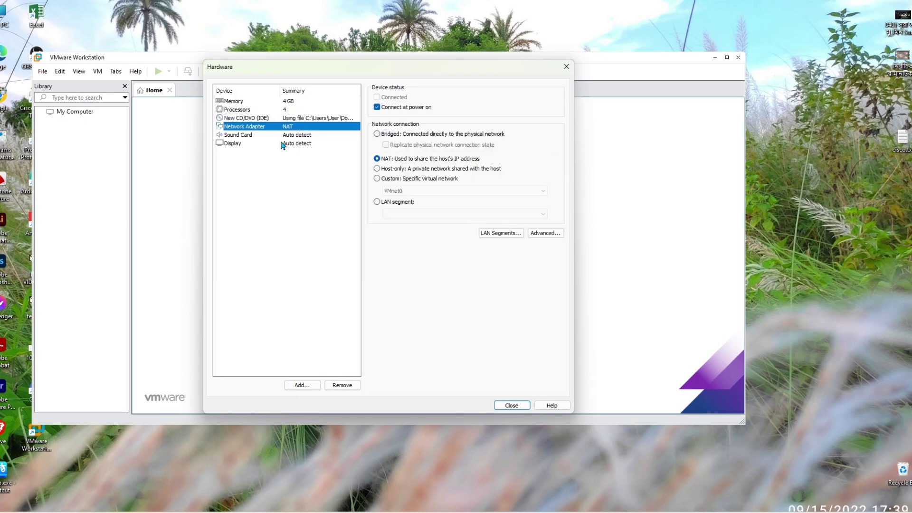
left_click(302, 385)
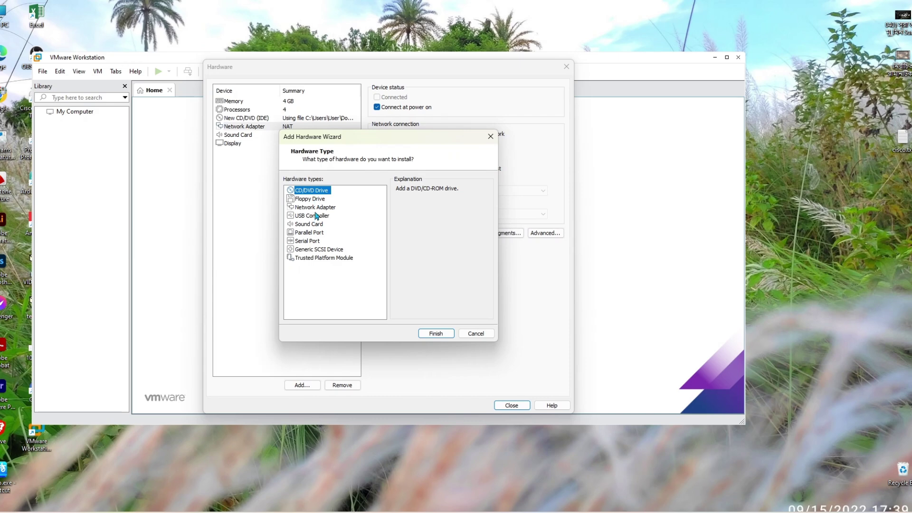
left_click(324, 207)
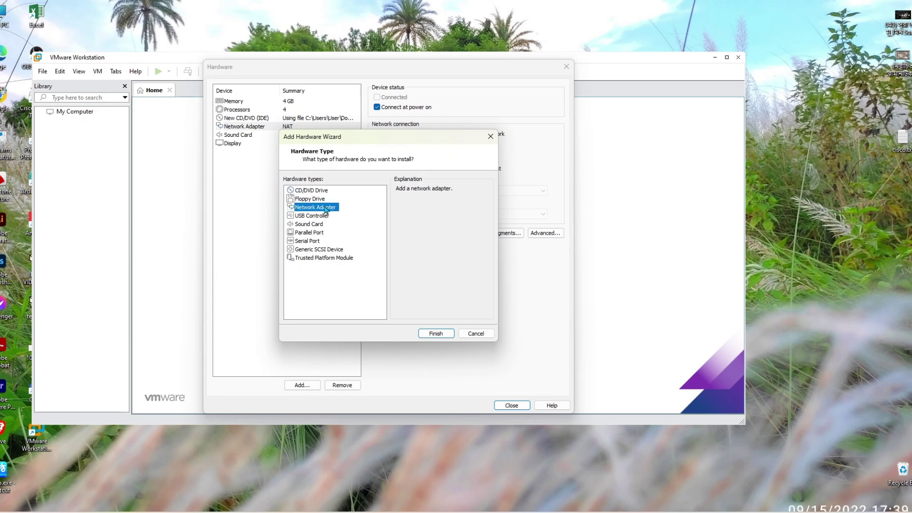
left_click(436, 333)
left_click(301, 385)
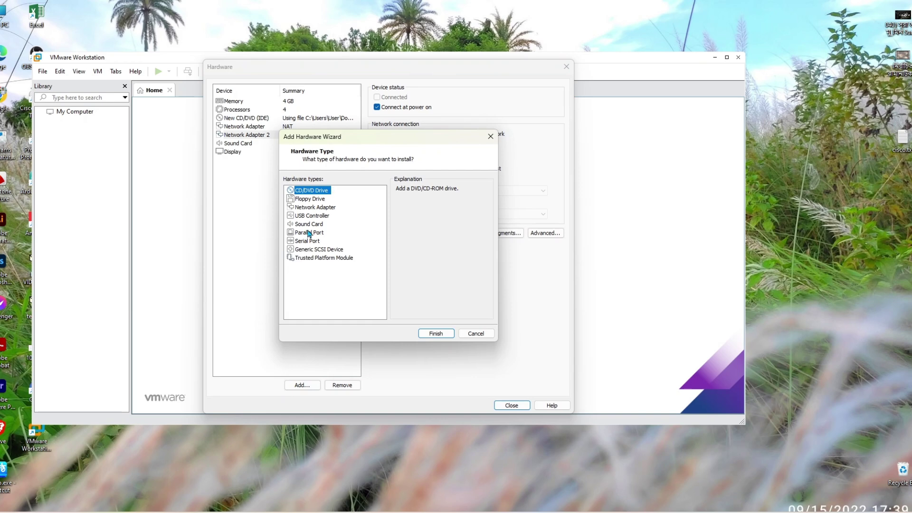
left_click(317, 209)
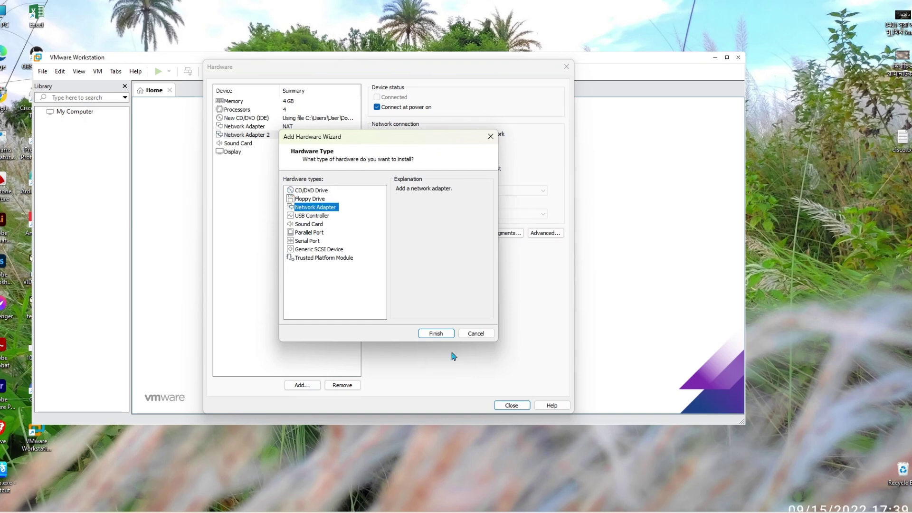
left_click(435, 333)
left_click(301, 385)
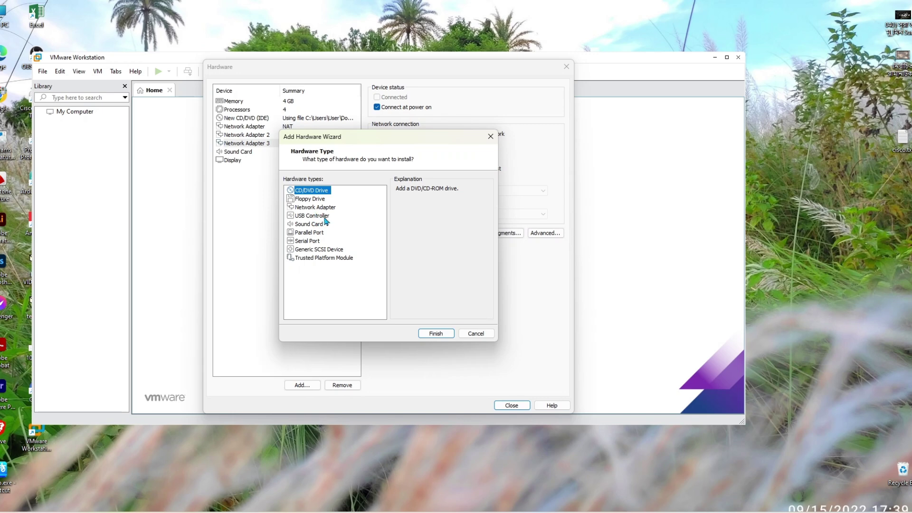
left_click(325, 207)
left_click(423, 334)
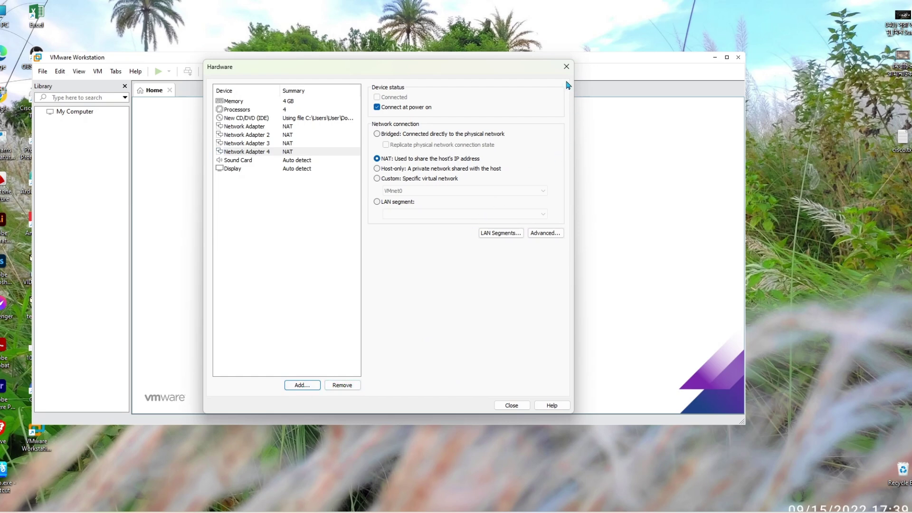
Finish creating the MikroTiK virtual machine with the customized hardware and try to power it on
left_click(513, 406)
scroll(449, 243, "down", 1)
scroll(449, 244, "up", 1)
left_click(443, 336)
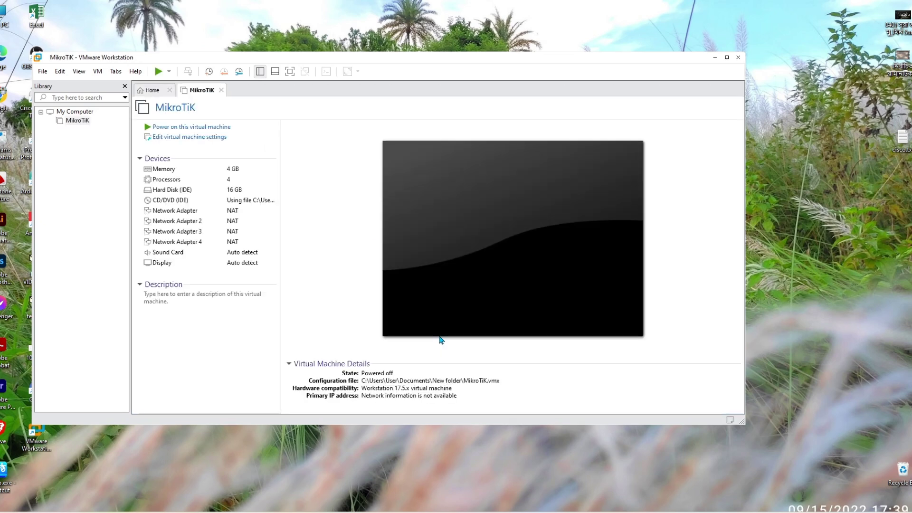
left_click(224, 127)
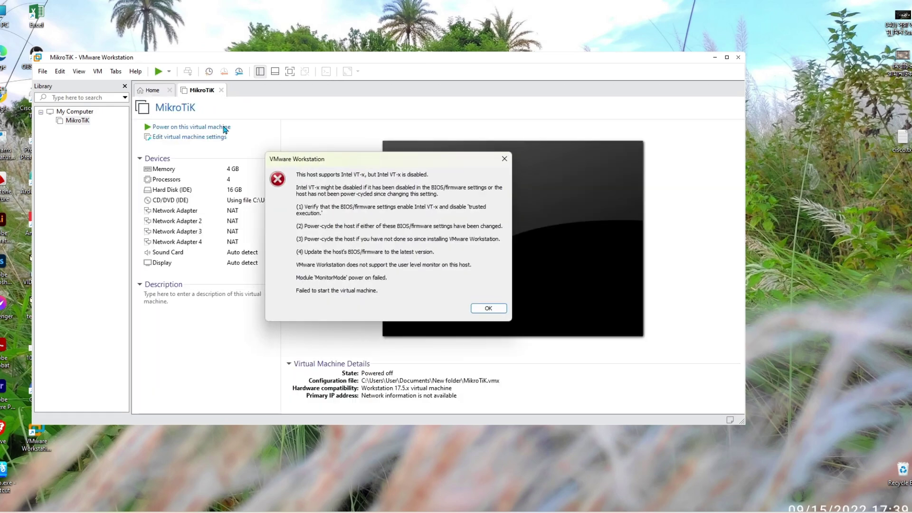
left_click(501, 157)
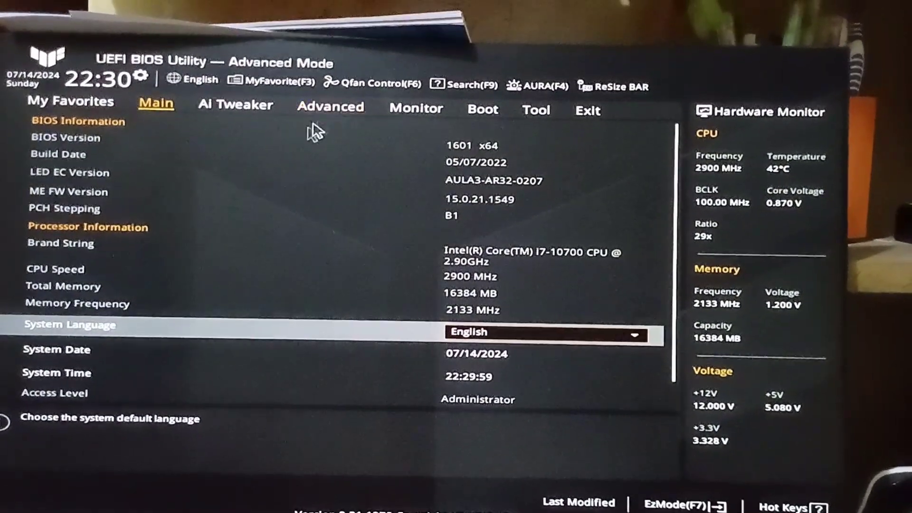
In the UEFI BIOS advanced CPU configuration, set Intel (VMX) Virtualization Technology to Enabled
left_click(328, 109)
left_click(231, 216)
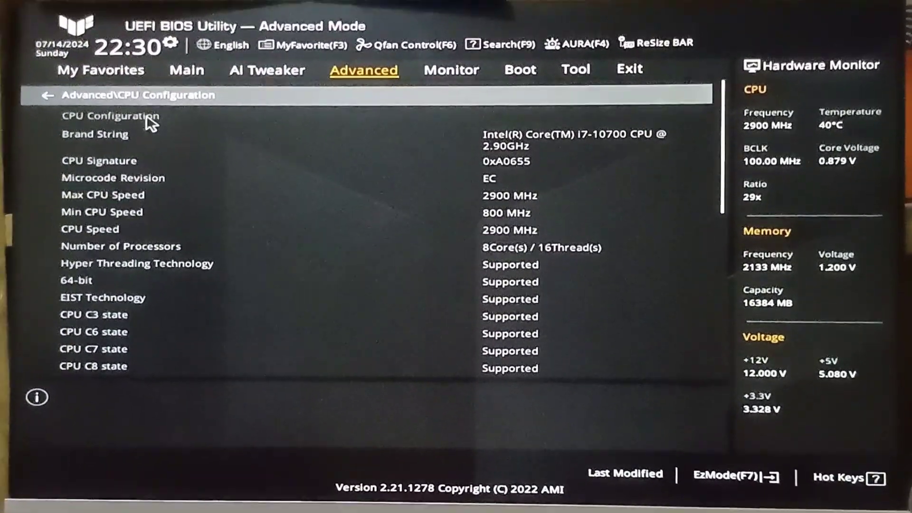
left_click(153, 94)
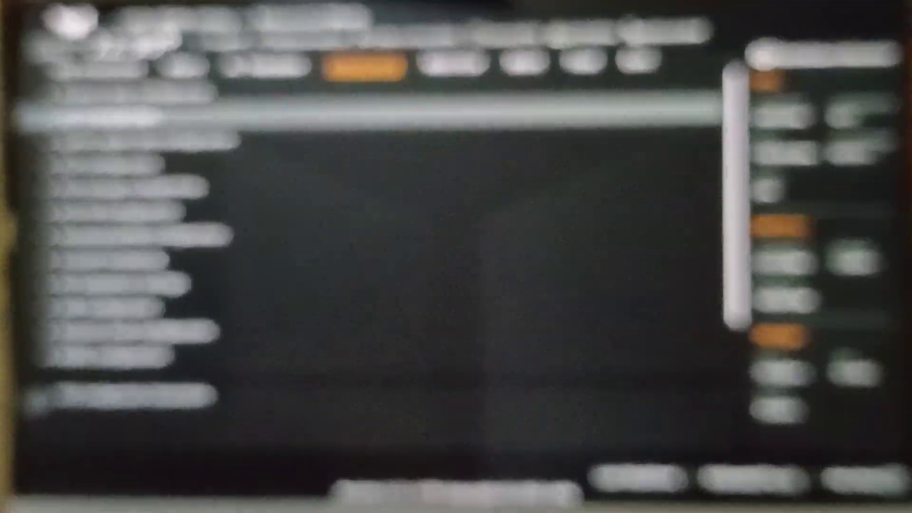
left_click(95, 114)
scroll(278, 257, "down", 6)
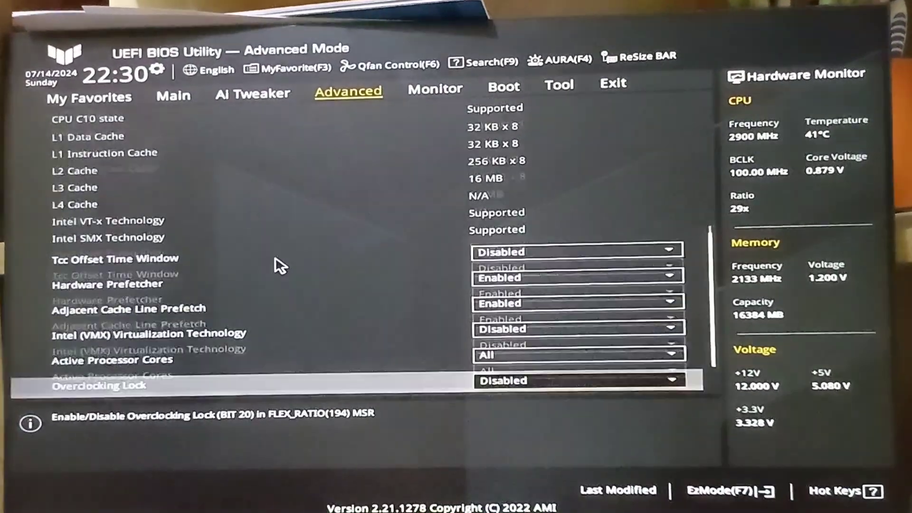
scroll(276, 251, "down", 2)
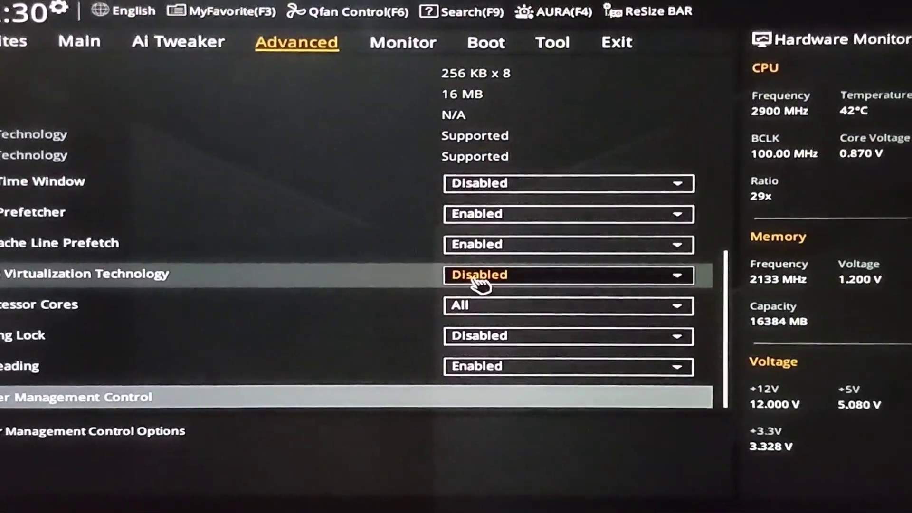
left_click(559, 286)
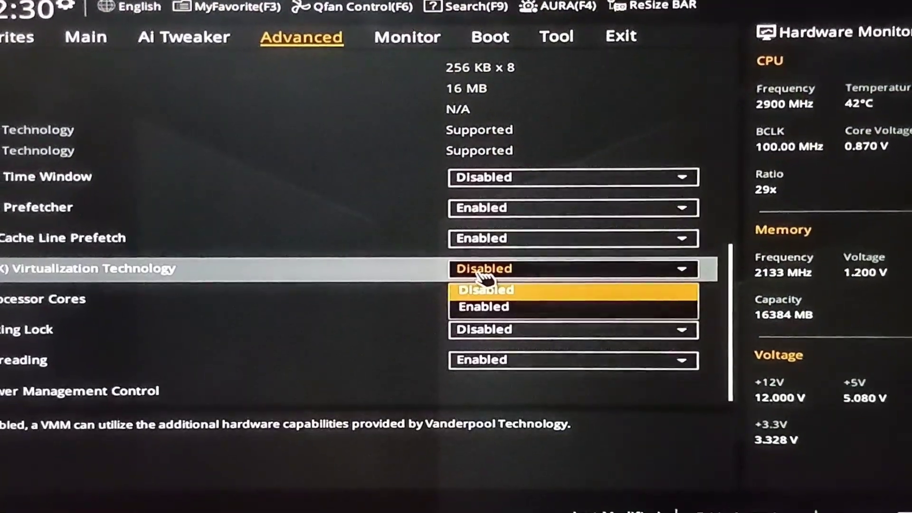
left_click(473, 307)
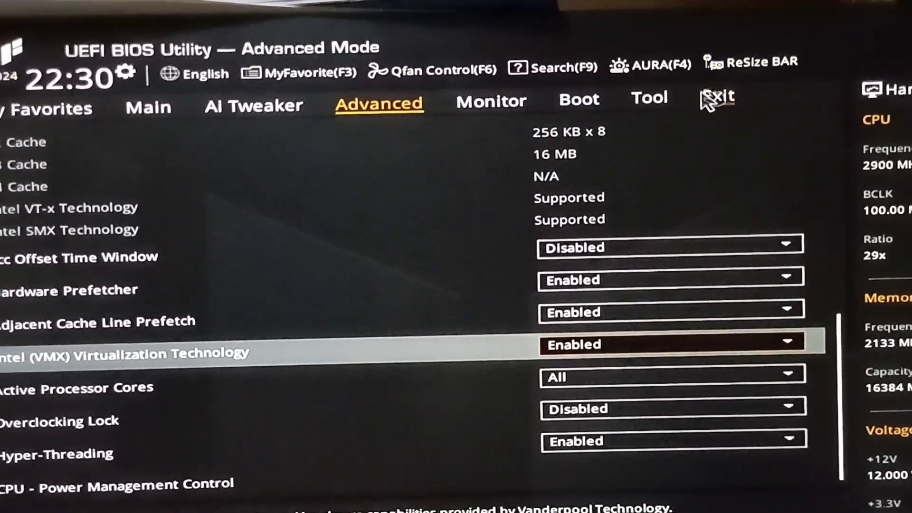
Save the BIOS changes and reset the computer
left_click(721, 97)
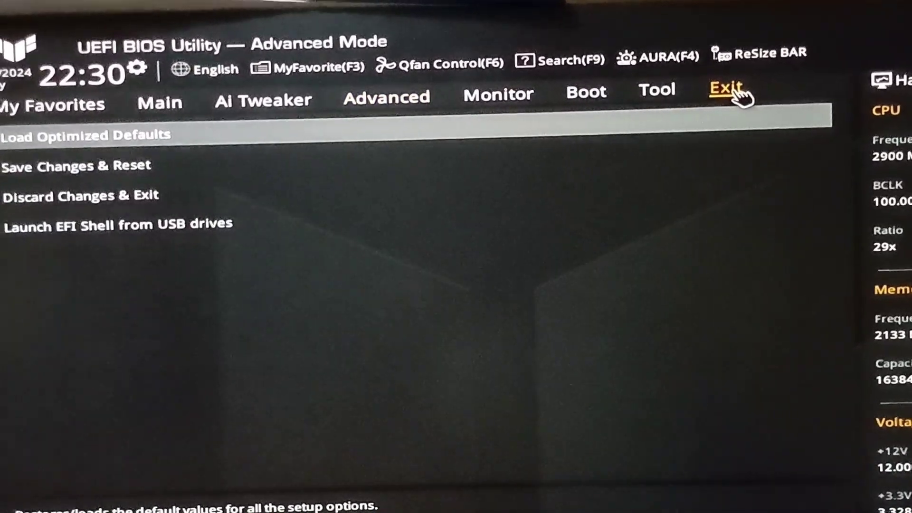
left_click(309, 148)
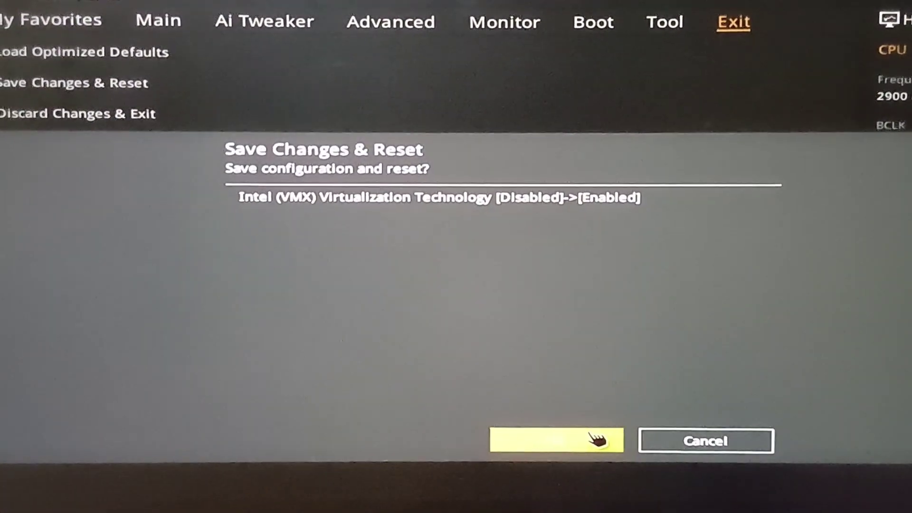
left_click(587, 471)
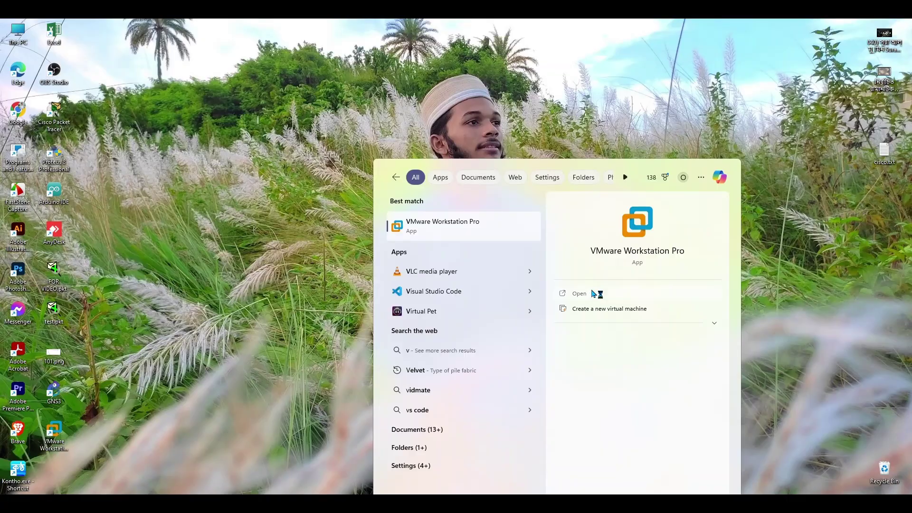
Open VMware Workstation Pro, power on the MikroTiK virtual machine and maximize the window
left_click(593, 294)
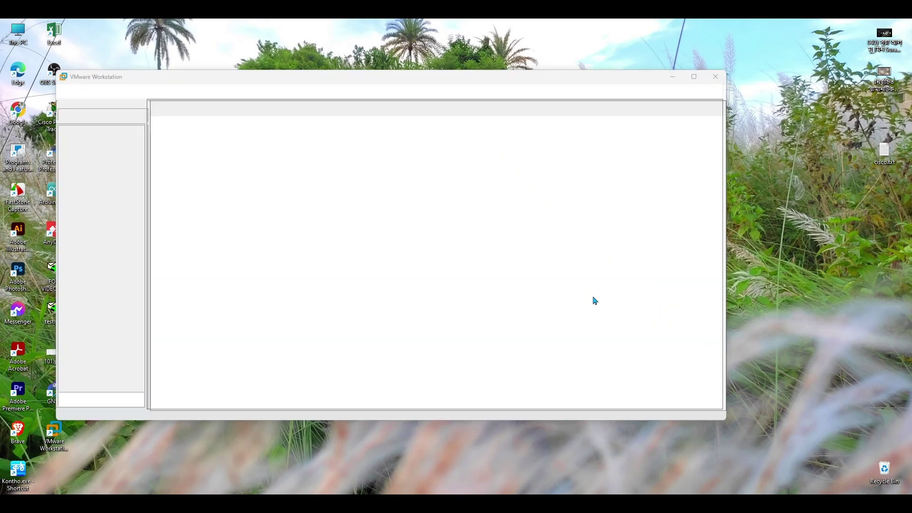
left_click(96, 137)
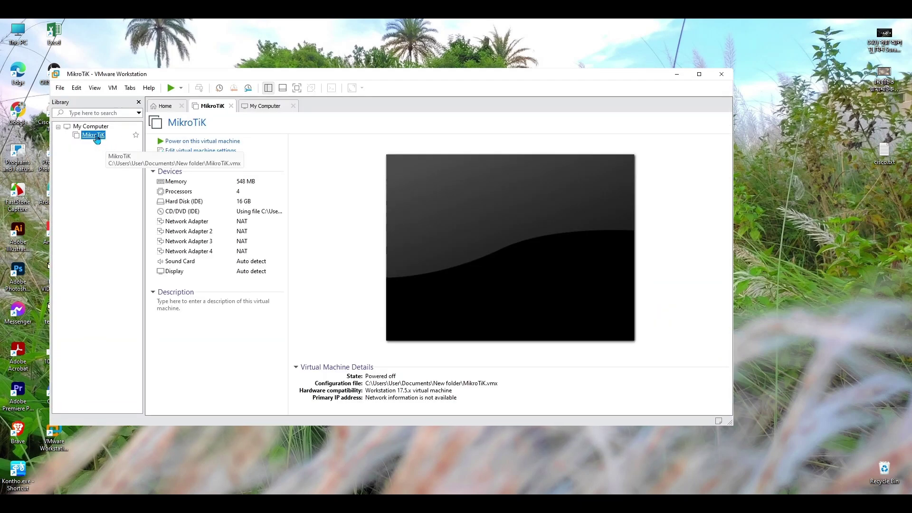
left_click(196, 141)
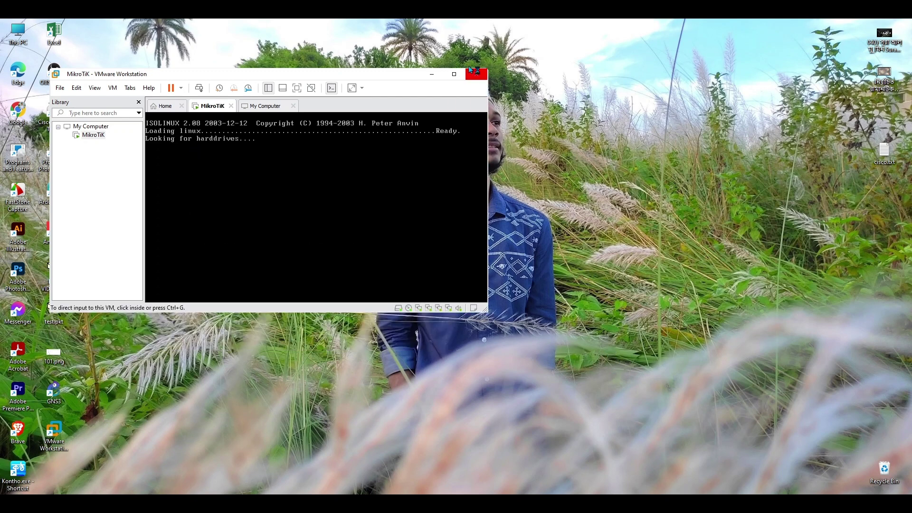
left_click(454, 75)
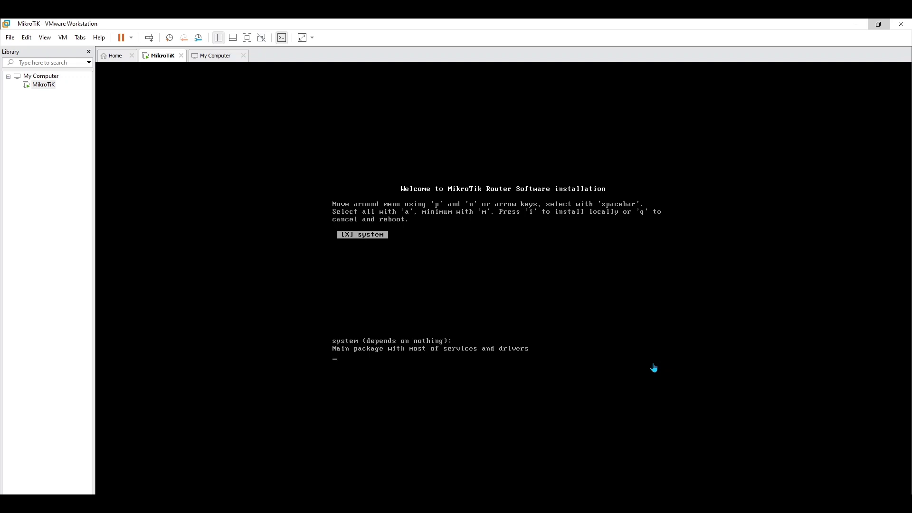
Install the MikroTik router software locally with the system package, agree to erase the disk, and reboot
left_click(606, 320)
type("i")
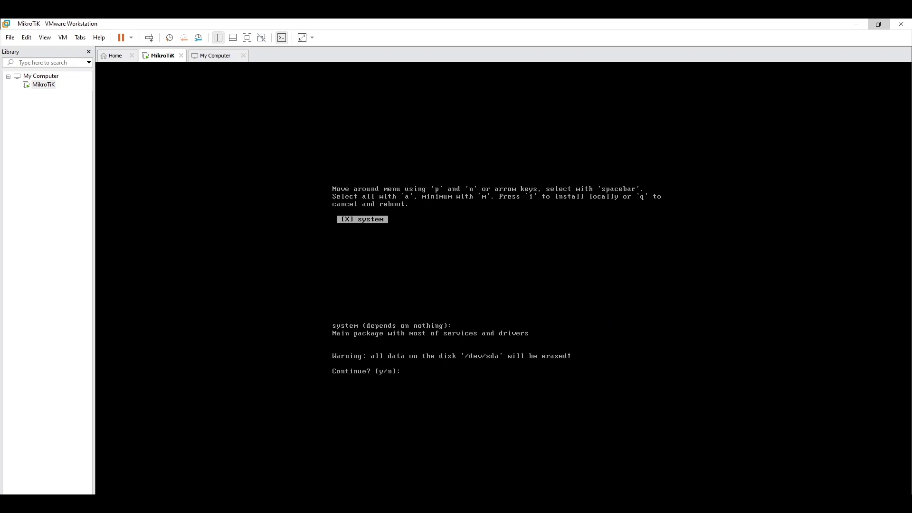
type("y")
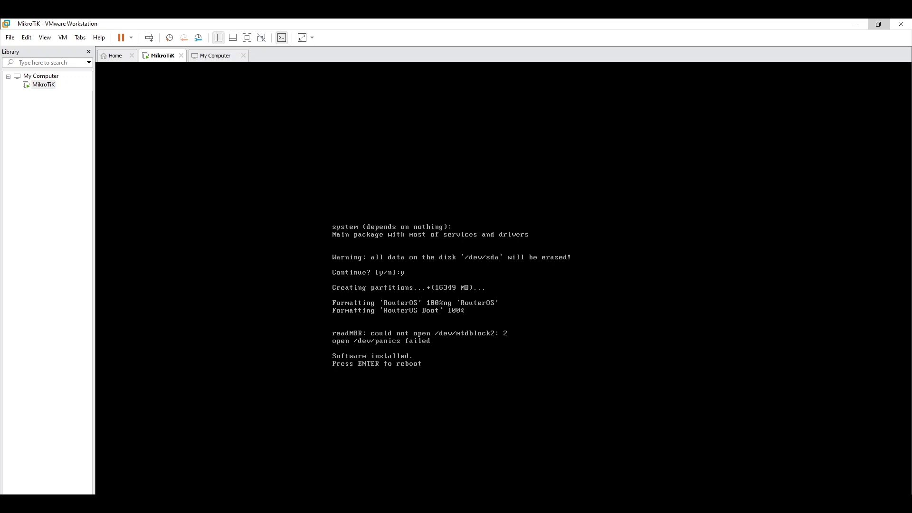
key("Return")
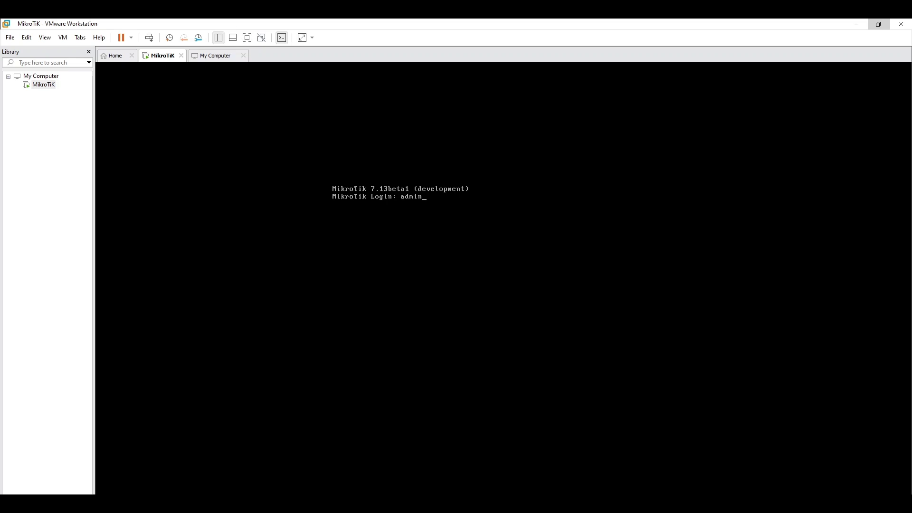
Log in to MikroTik as admin with a blank password and display the software license
key("Return")
key("Return")
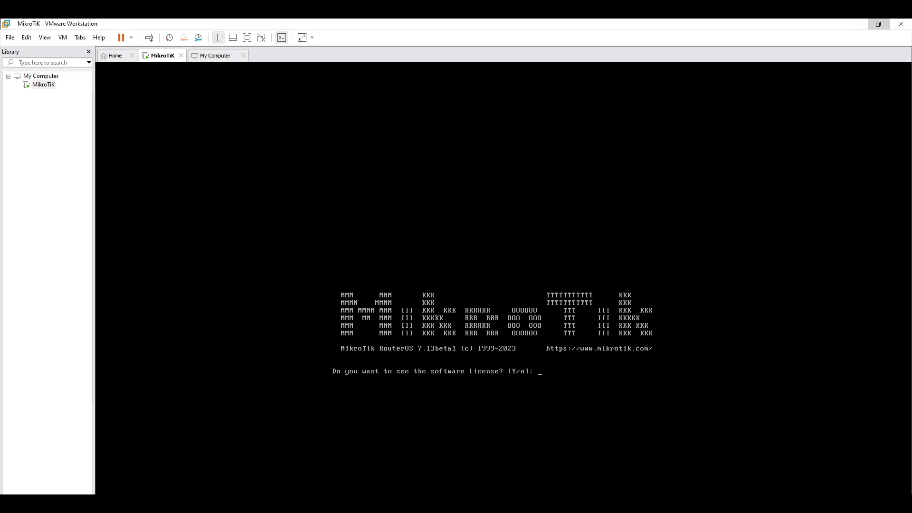
key("Return")
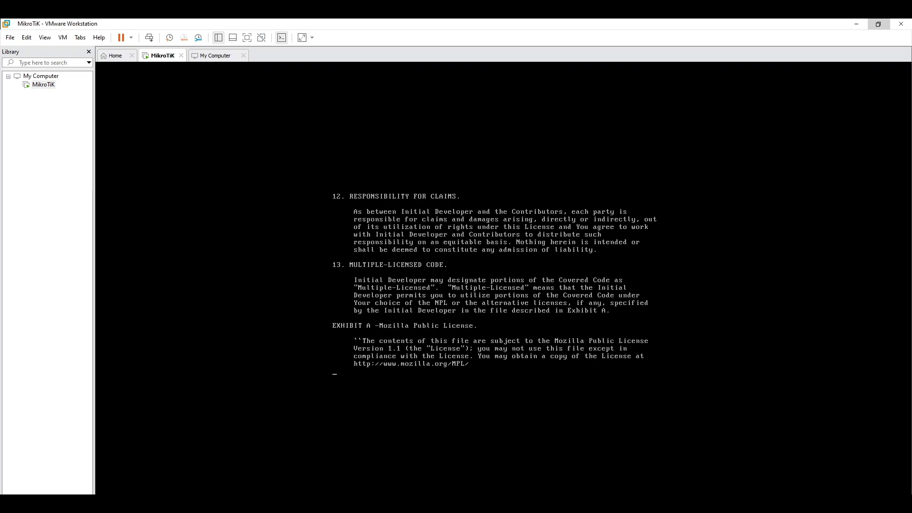
Page through the rest of the software license to its end and skip past the blank new-password entries
key("Return")
key("Return")
key("Return")
key("Return")
key("Return")
key("Return")
key("Return")
key("Return")
key("Return")
key("Return")
key("Return")
key("Return")
key("Return")
key("Return")
key("Return")
key("Return")
key("Return")
key("Return")
key("Return")
key("Return")
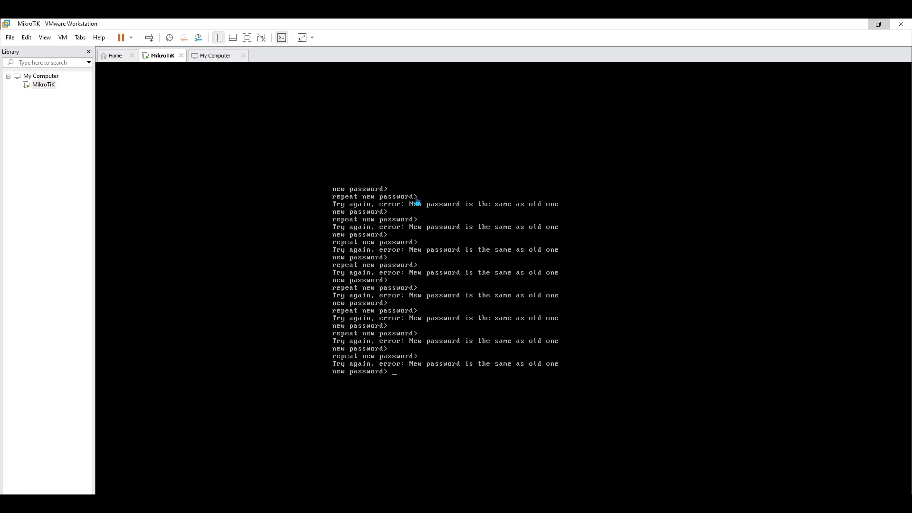
Minimize VMware Workstation, search Windows for "wi" and launch winbox.exe
left_click(856, 23)
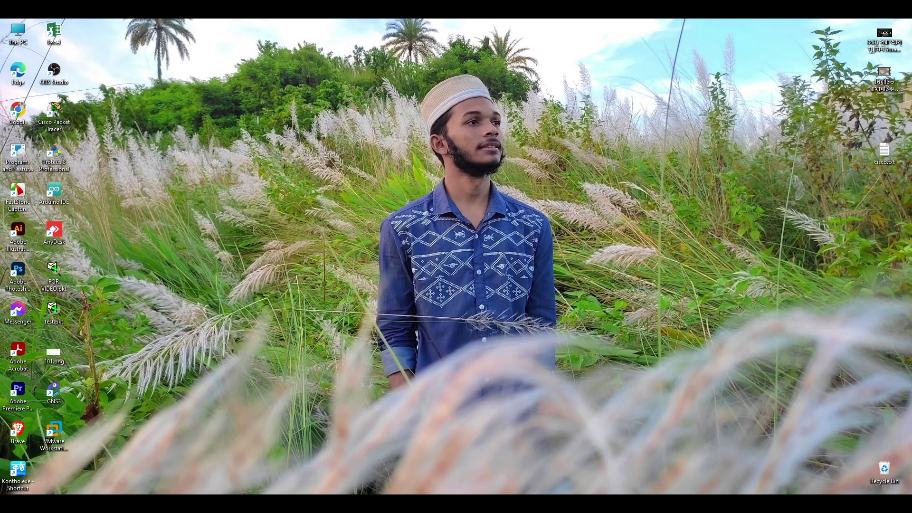
key("super+s")
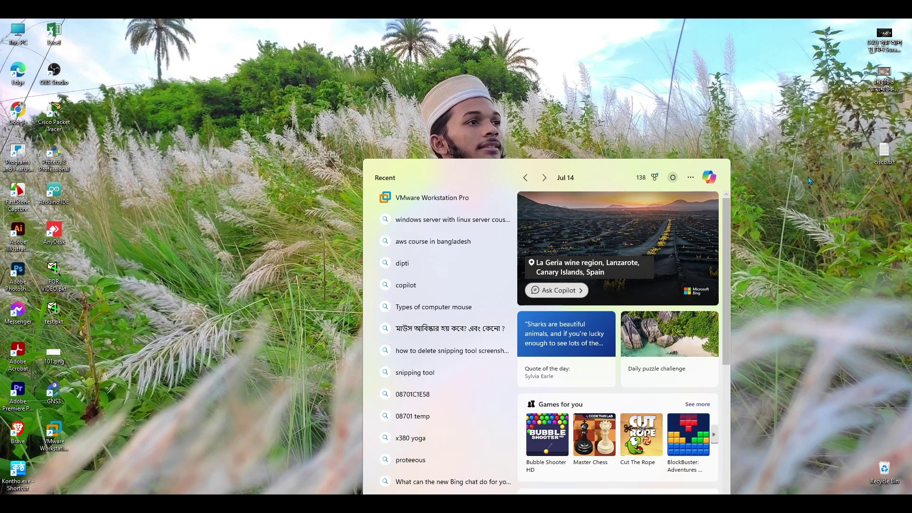
type("wi")
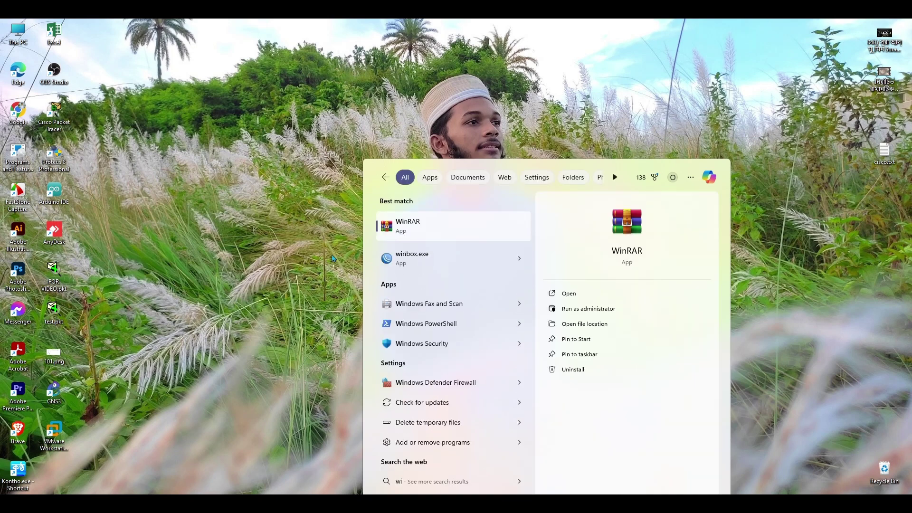
left_click(456, 272)
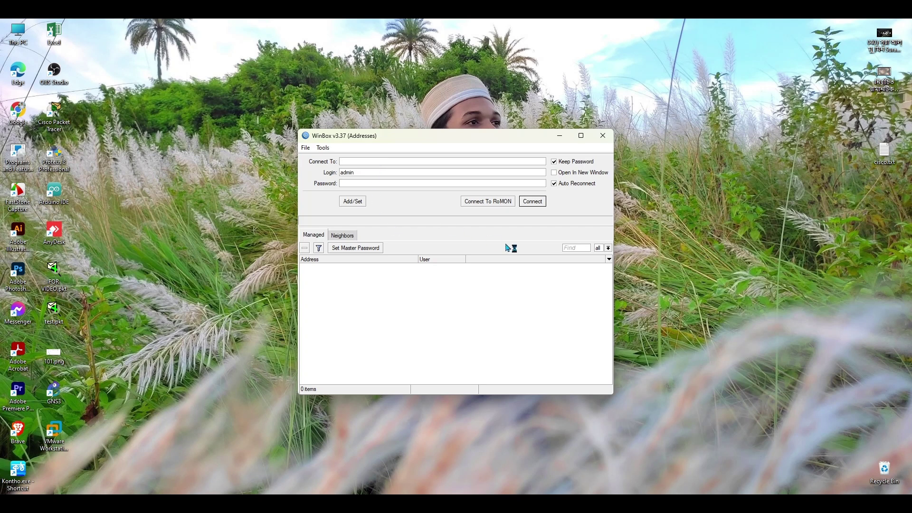
Connect to neighbor 00:0C:29:5D:8C:73 as admin with a blank password and dismiss the RouterOS welcome notice
left_click(347, 237)
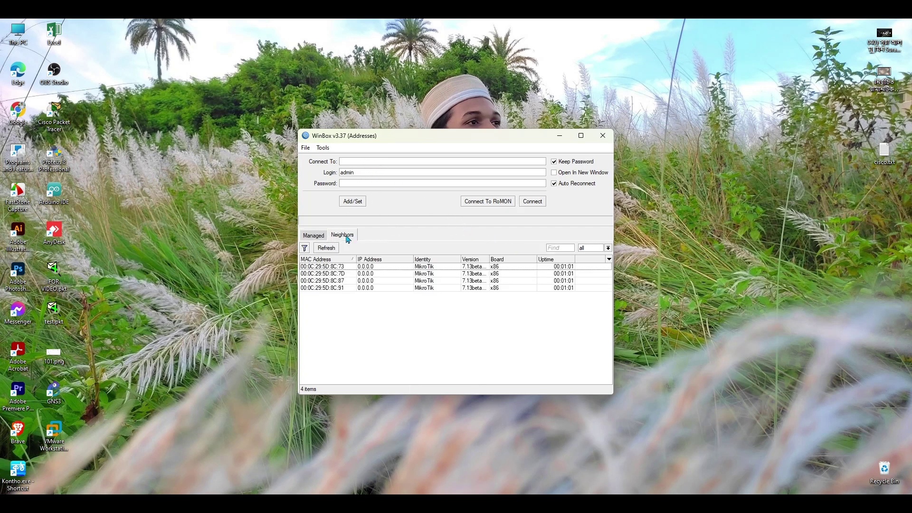
left_click(568, 267)
double_click(567, 268)
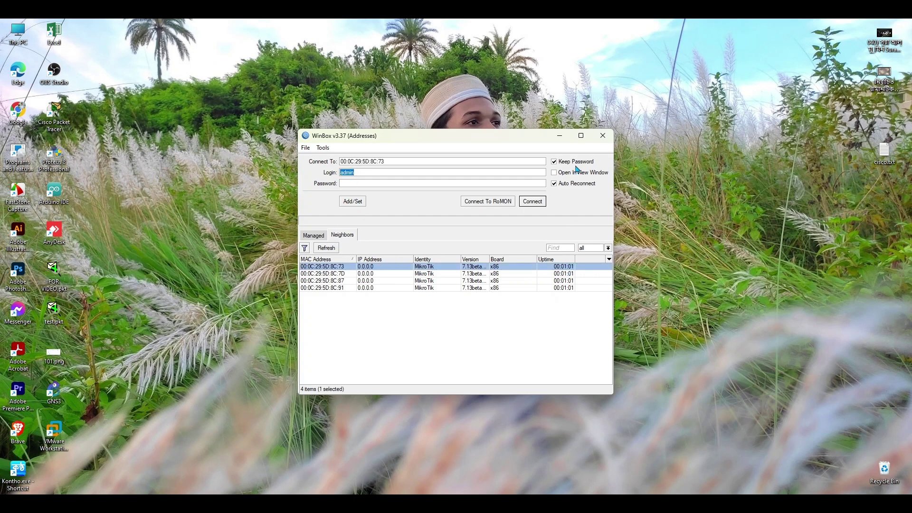
left_click(532, 202)
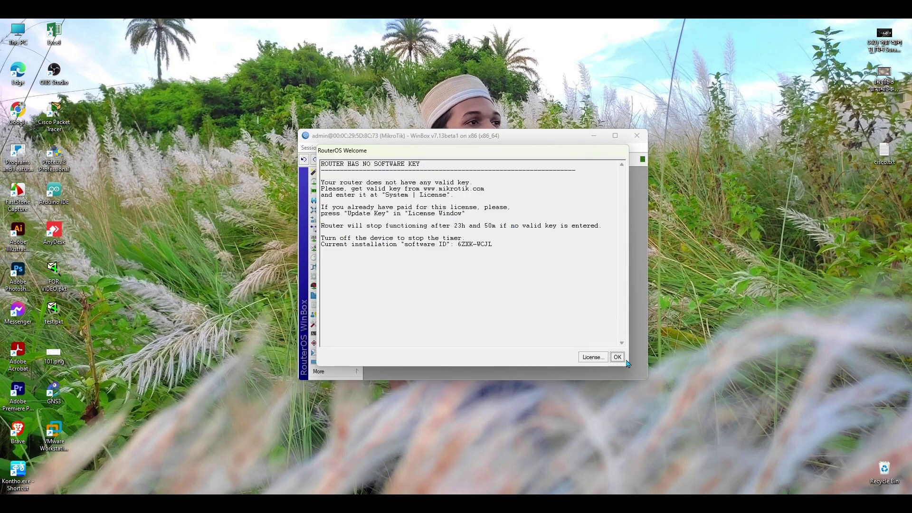
left_click(617, 357)
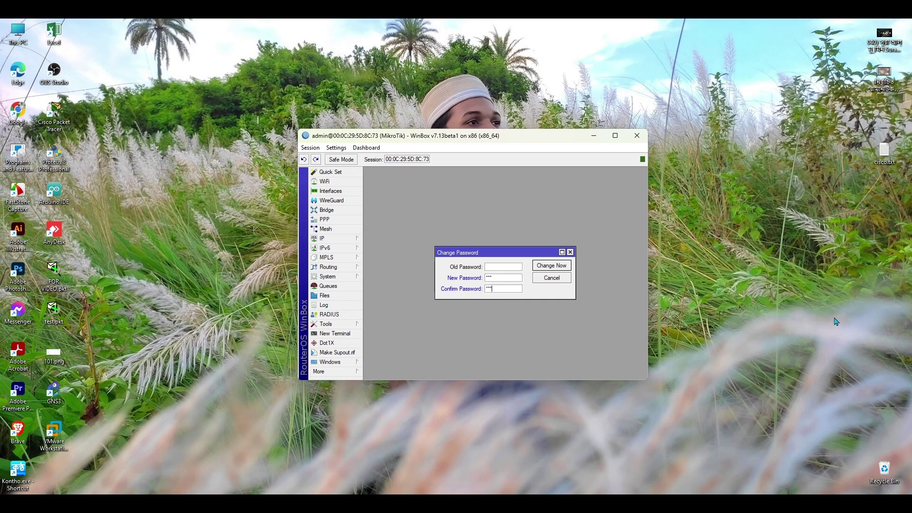
Change the router's blank password to a new confirmed password and maximize the WinBox window
left_click(551, 267)
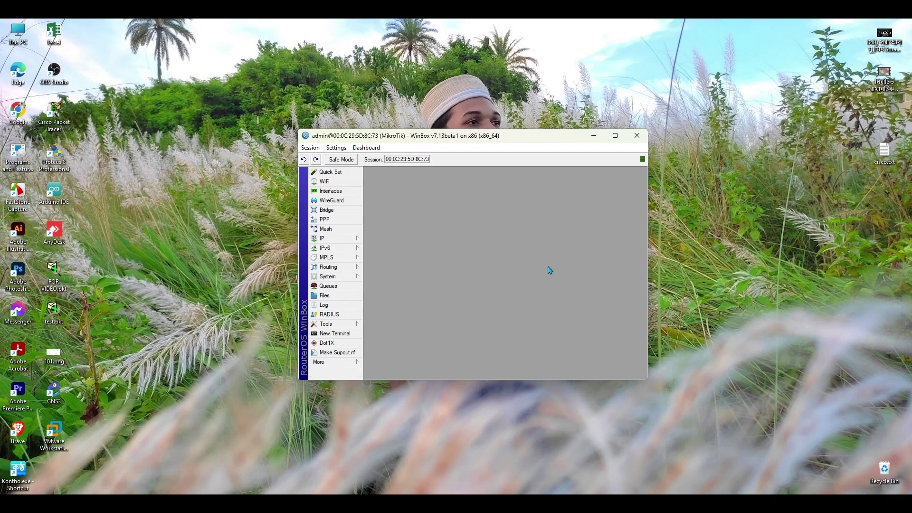
left_click(614, 137)
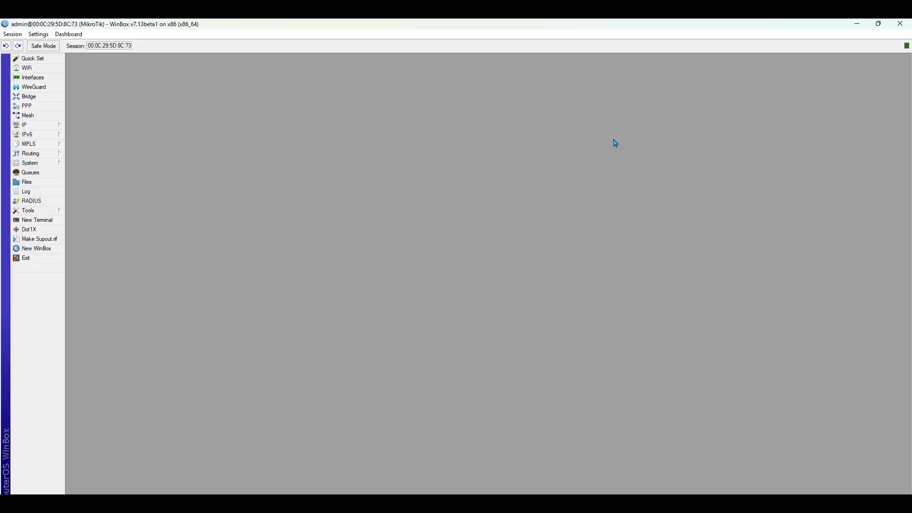